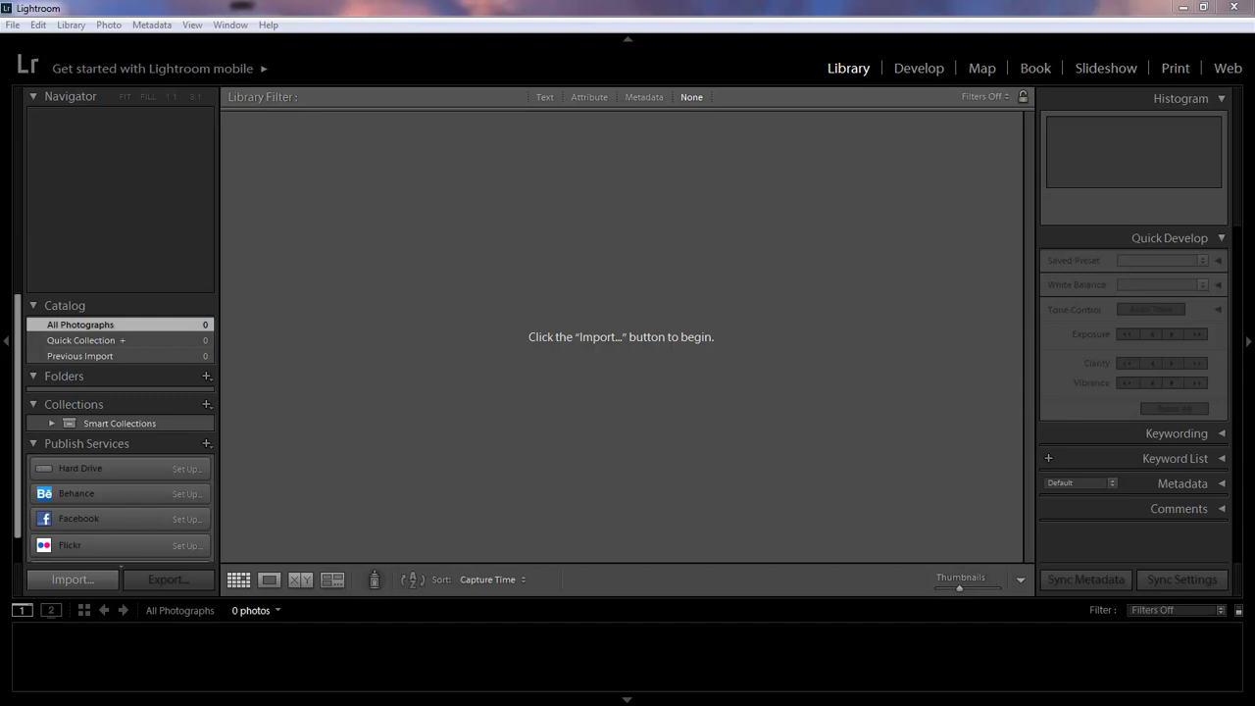
# Check the app install location in the Creative Cloud preferences, then close them
pyautogui.moveTo(1216, 90); pyautogui.dragTo(804, 90)
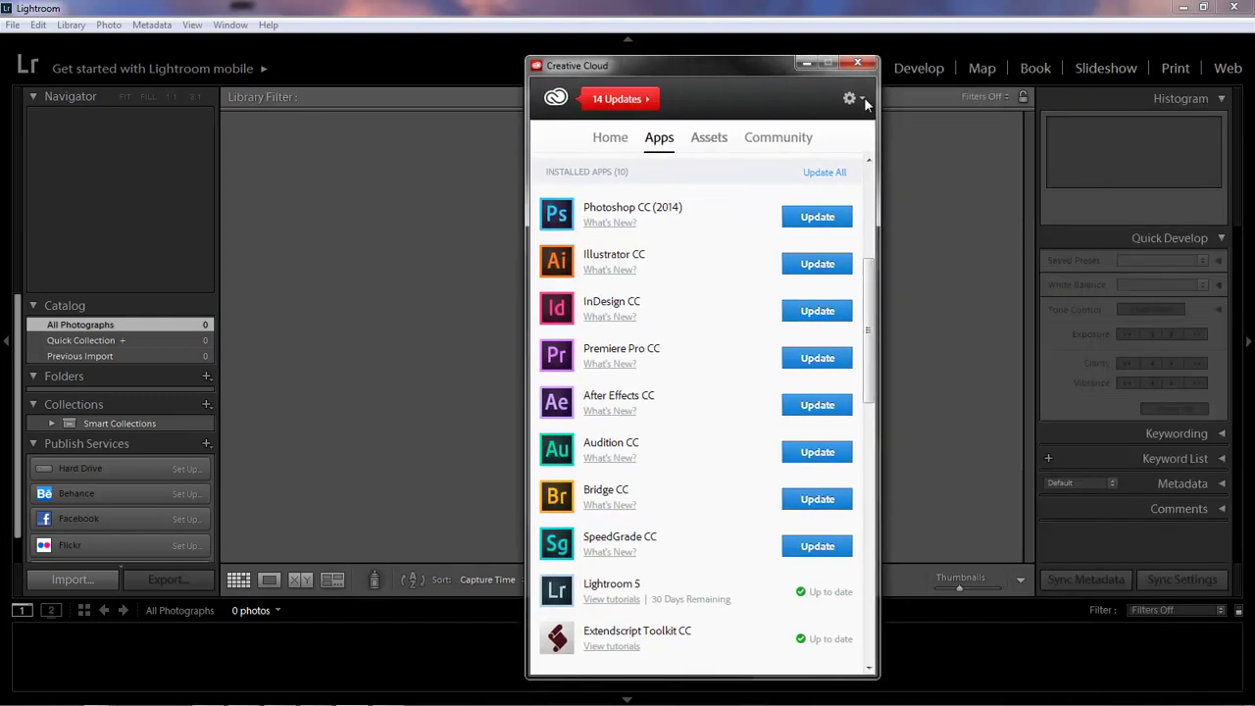
pyautogui.click(866, 101)
pyautogui.click(894, 168)
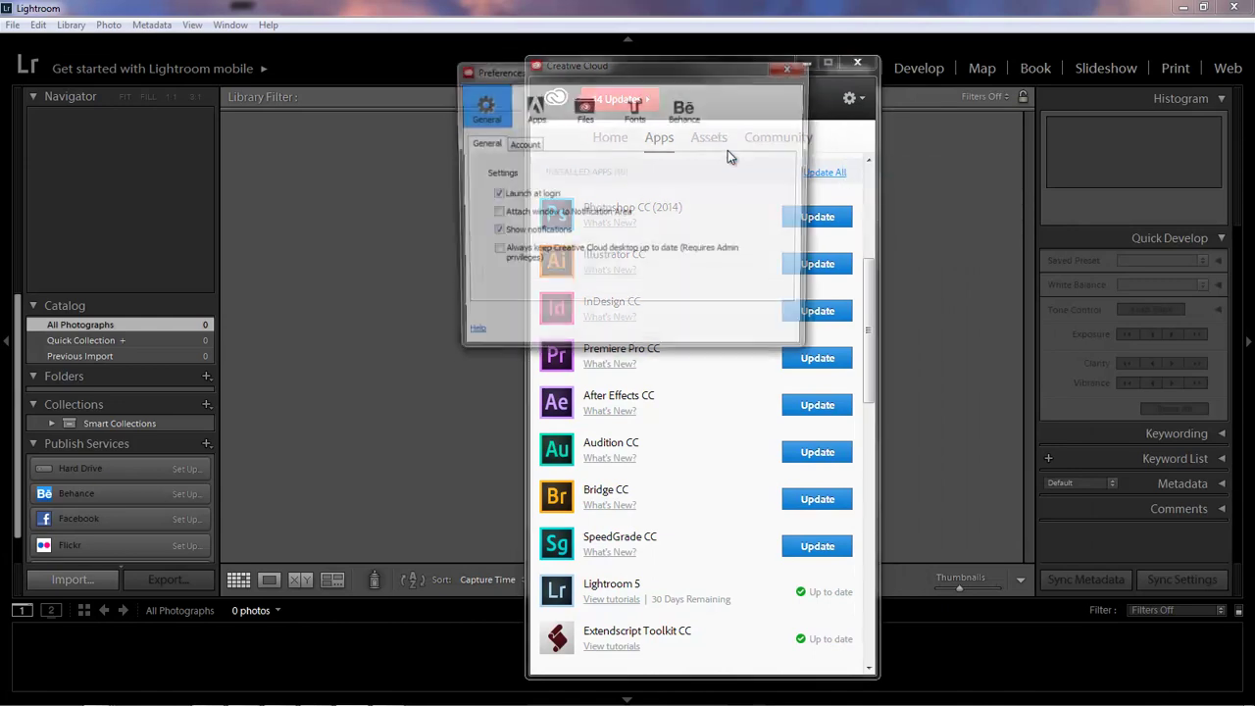
pyautogui.click(532, 106)
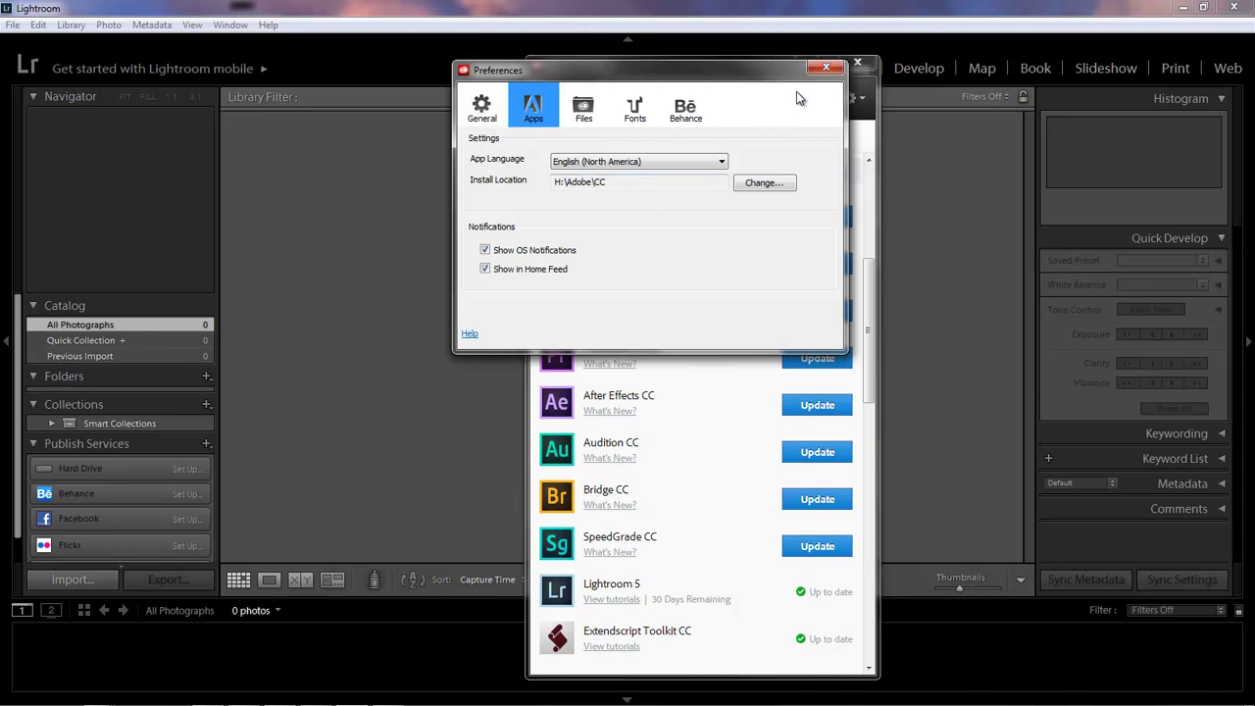
pyautogui.click(824, 68)
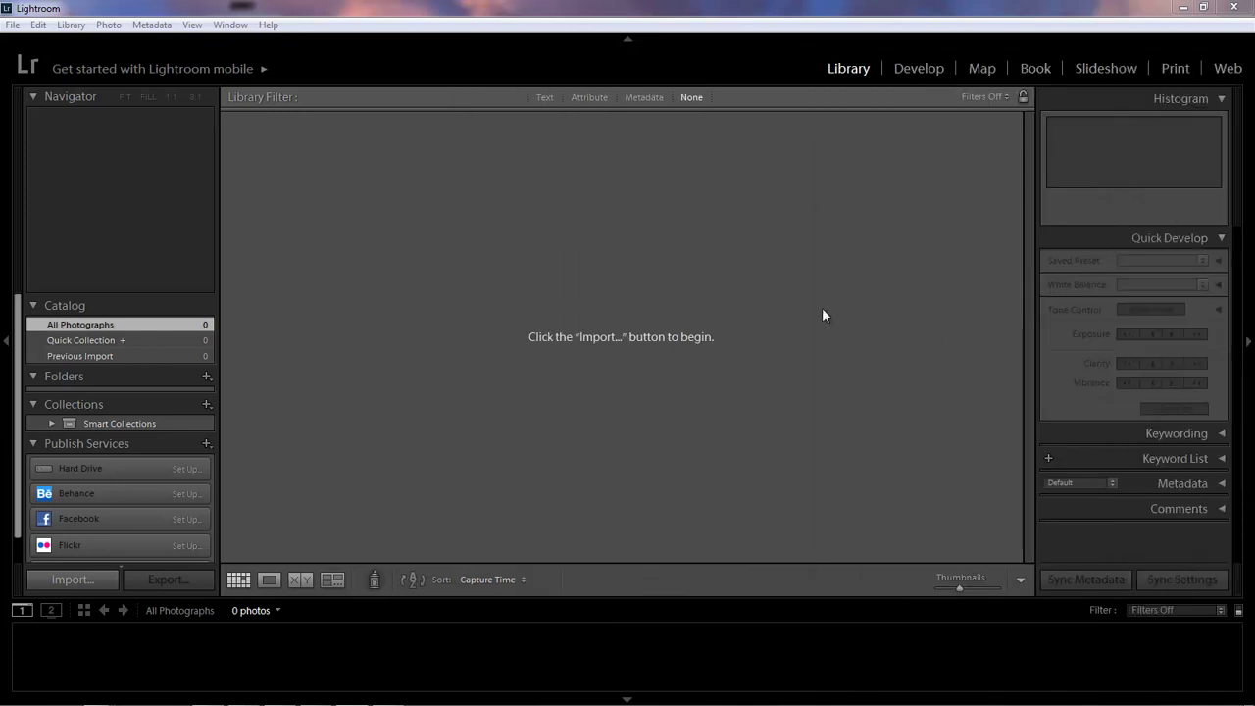
pyautogui.moveTo(392, 698)
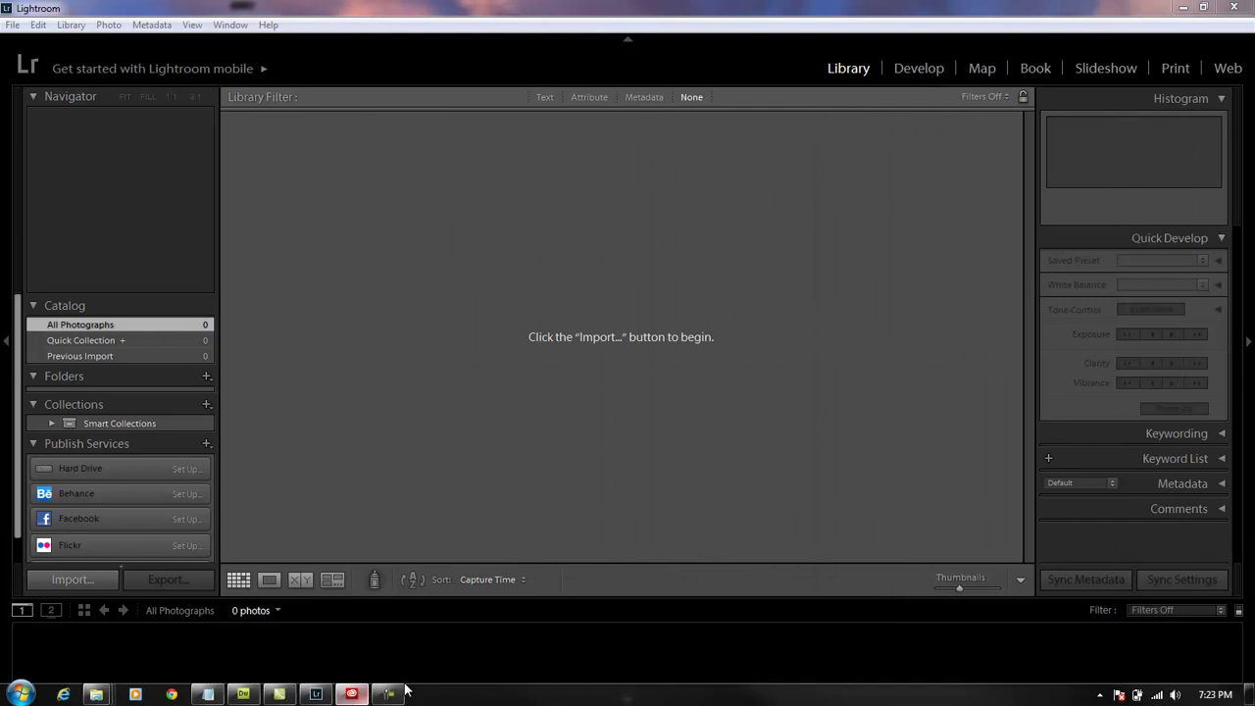
# Minimize Lightroom and open C:\Program Files\Adobe\Adobe Photoshop Lightroom 5.7.1 in Explorer
pyautogui.click(1180, 9)
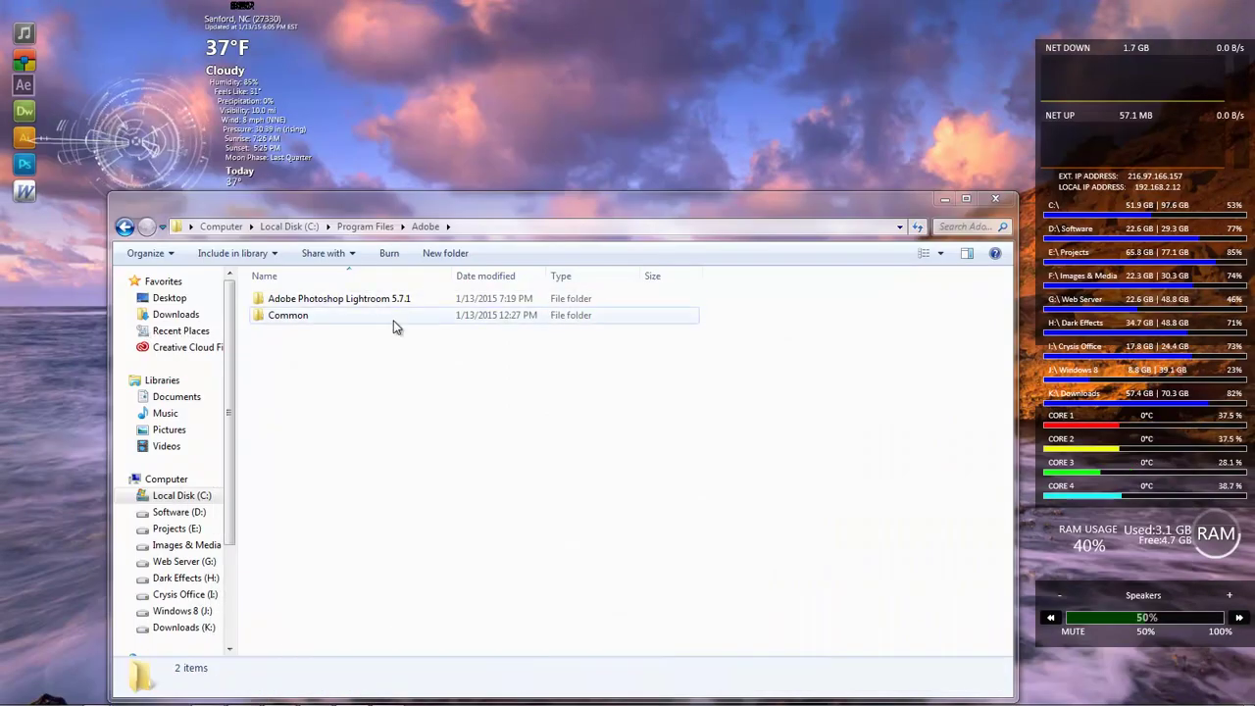
pyautogui.moveTo(381, 208); pyautogui.dragTo(389, 144)
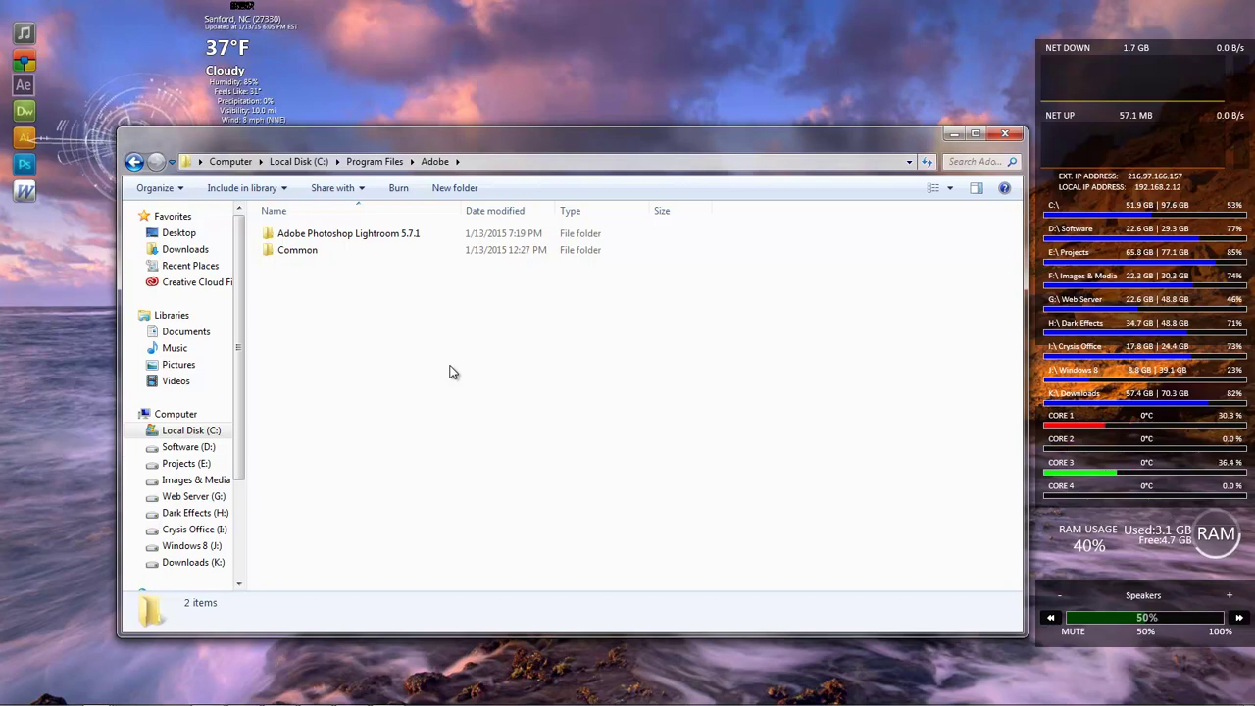
pyautogui.doubleClick(397, 235)
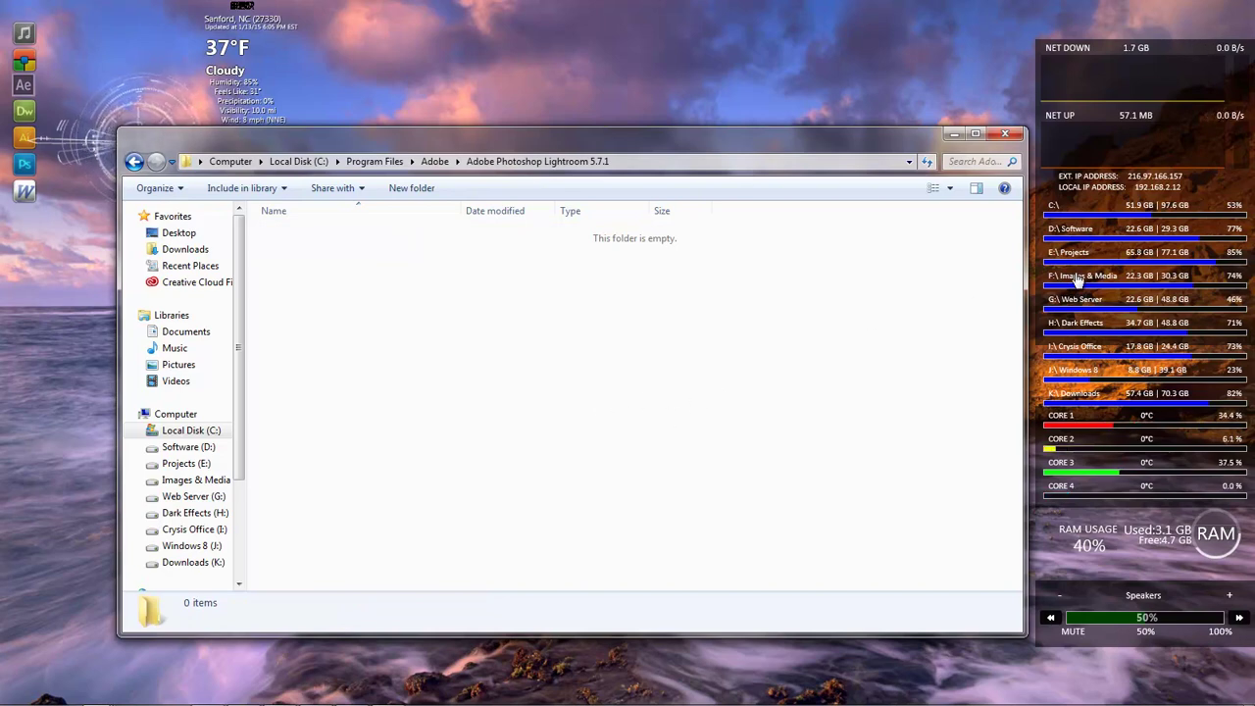
# Open H:\Adobe\CC\Adobe Photoshop Lightroom 5.7.1 in a second window placed beside the C: window
pyautogui.click(1076, 333)
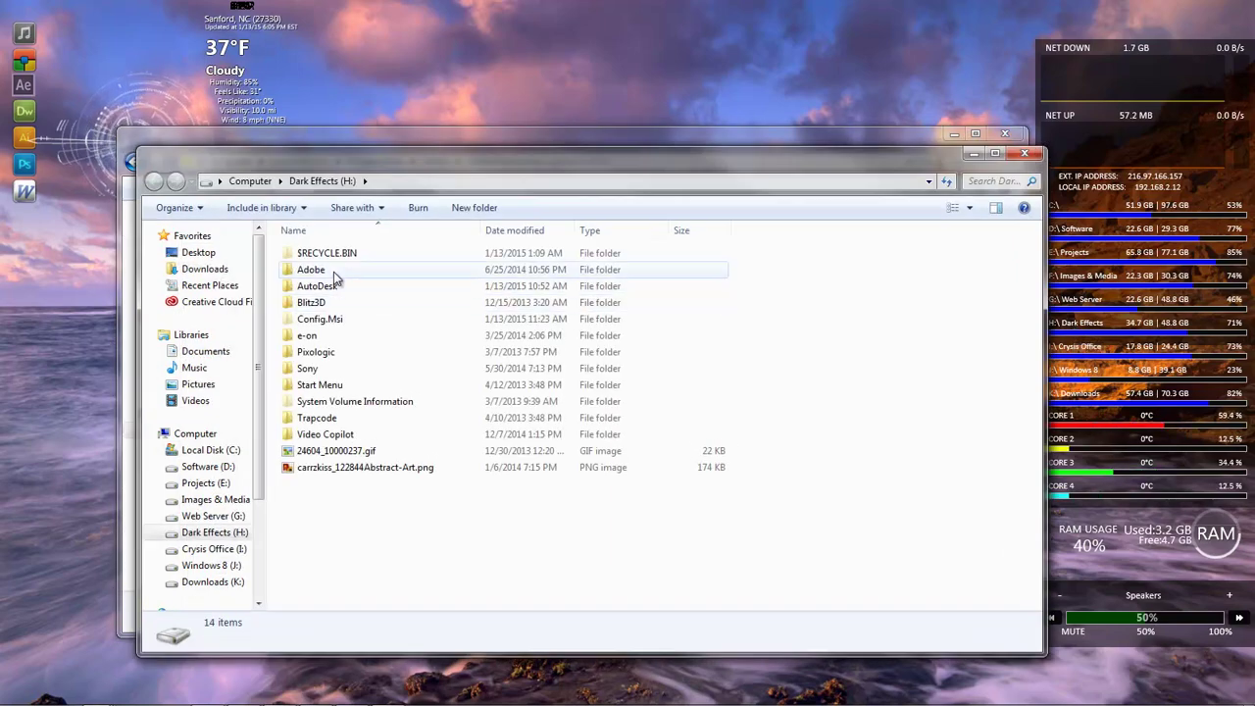
pyautogui.doubleClick(334, 274)
pyautogui.doubleClick(319, 287)
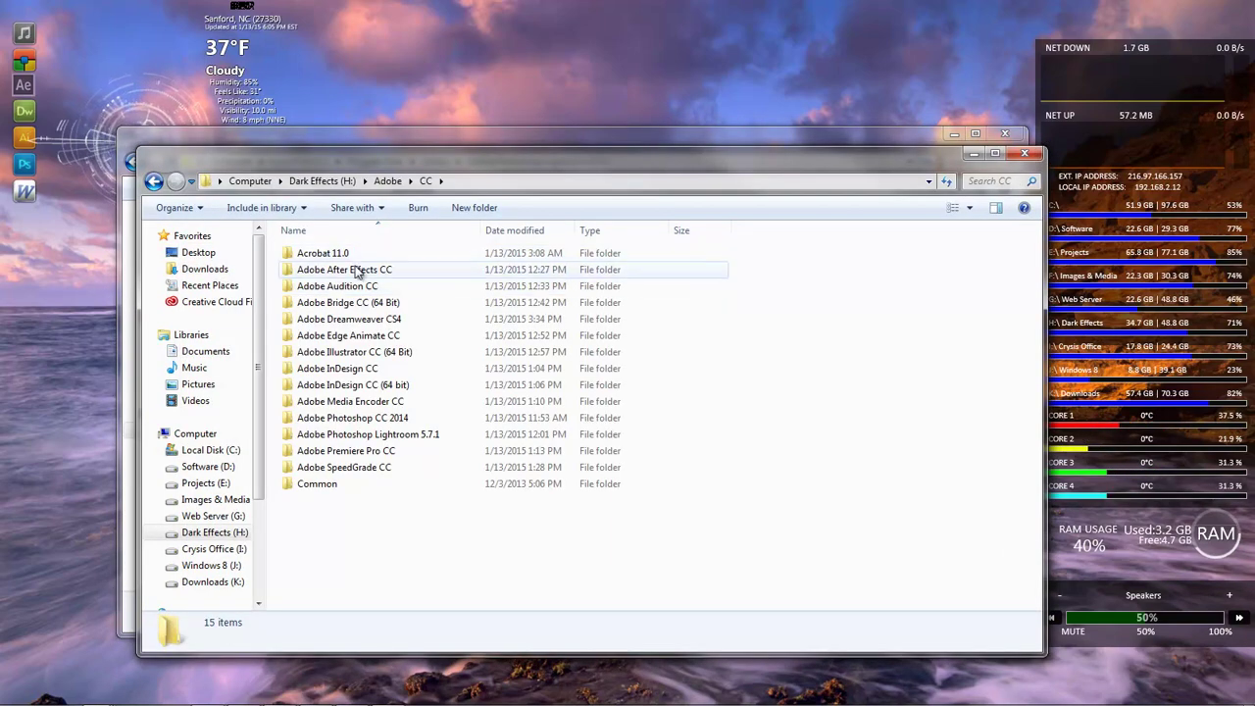
pyautogui.click(414, 441)
pyautogui.doubleClick(413, 442)
pyautogui.moveTo(422, 157); pyautogui.dragTo(641, 83)
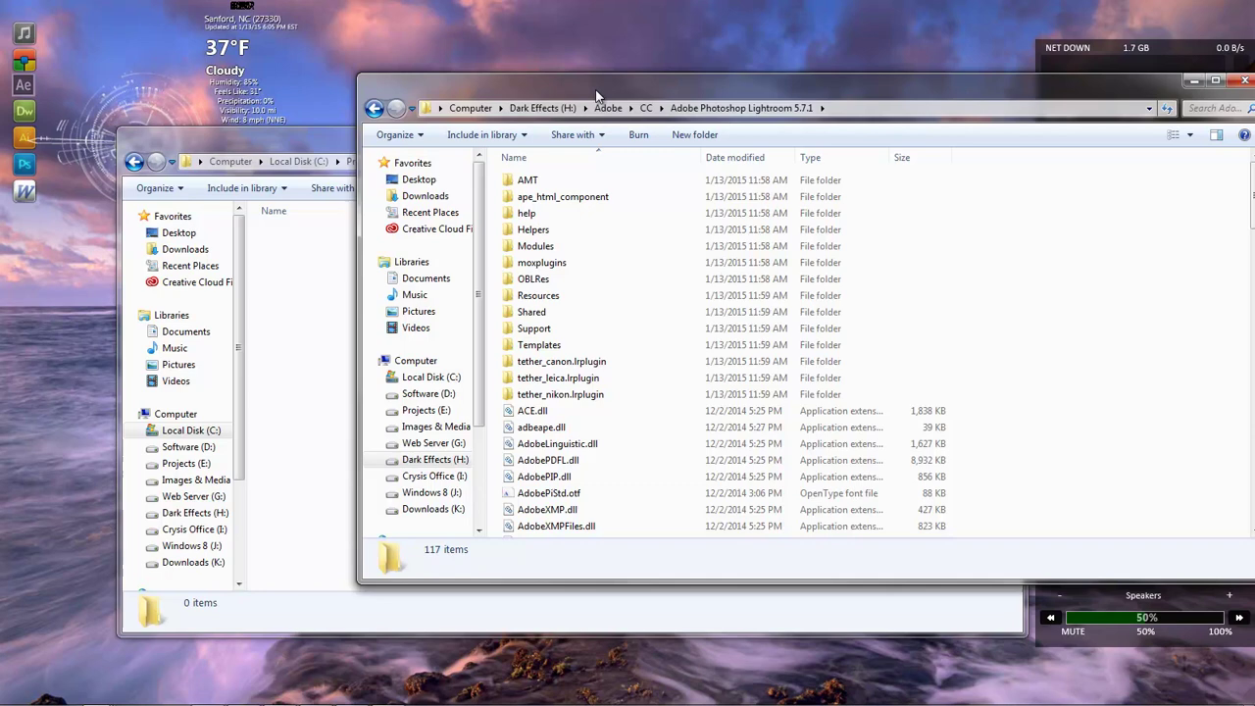
pyautogui.moveTo(596, 95); pyautogui.dragTo(752, 110)
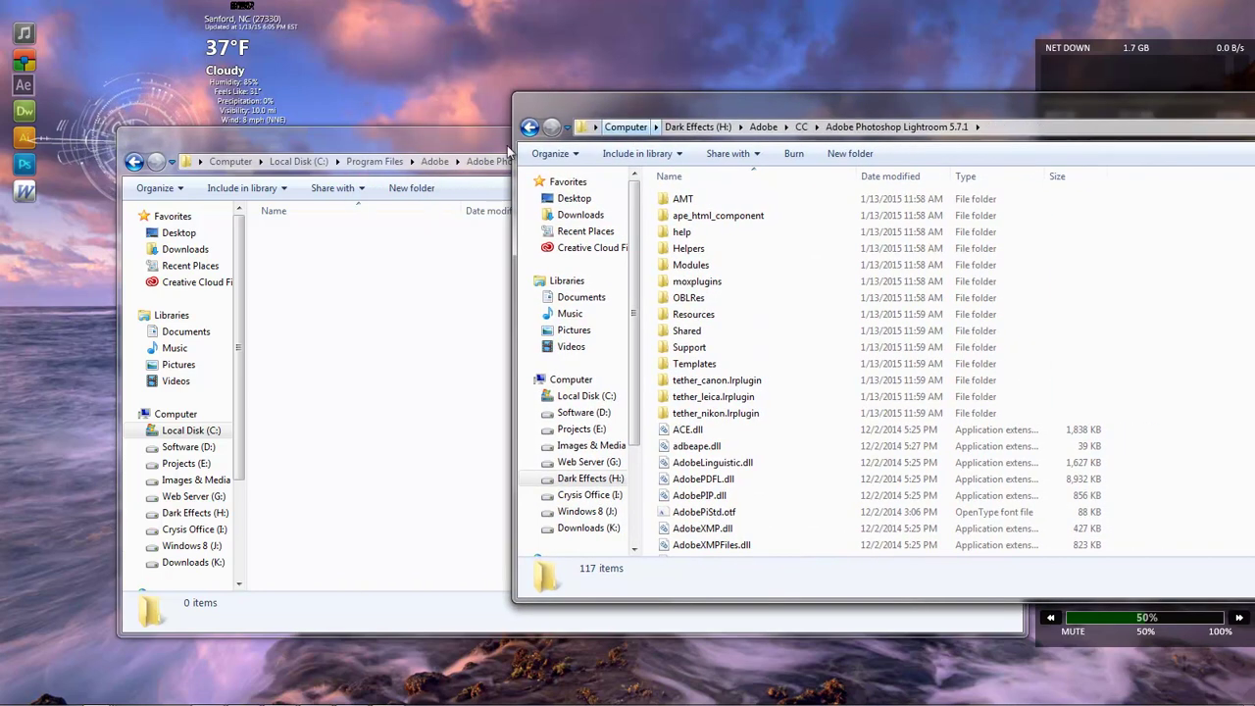
# Return one window to C:\Program Files\Adobe and the other to H:\Adobe\CC
pyautogui.click(356, 144)
pyautogui.click(434, 161)
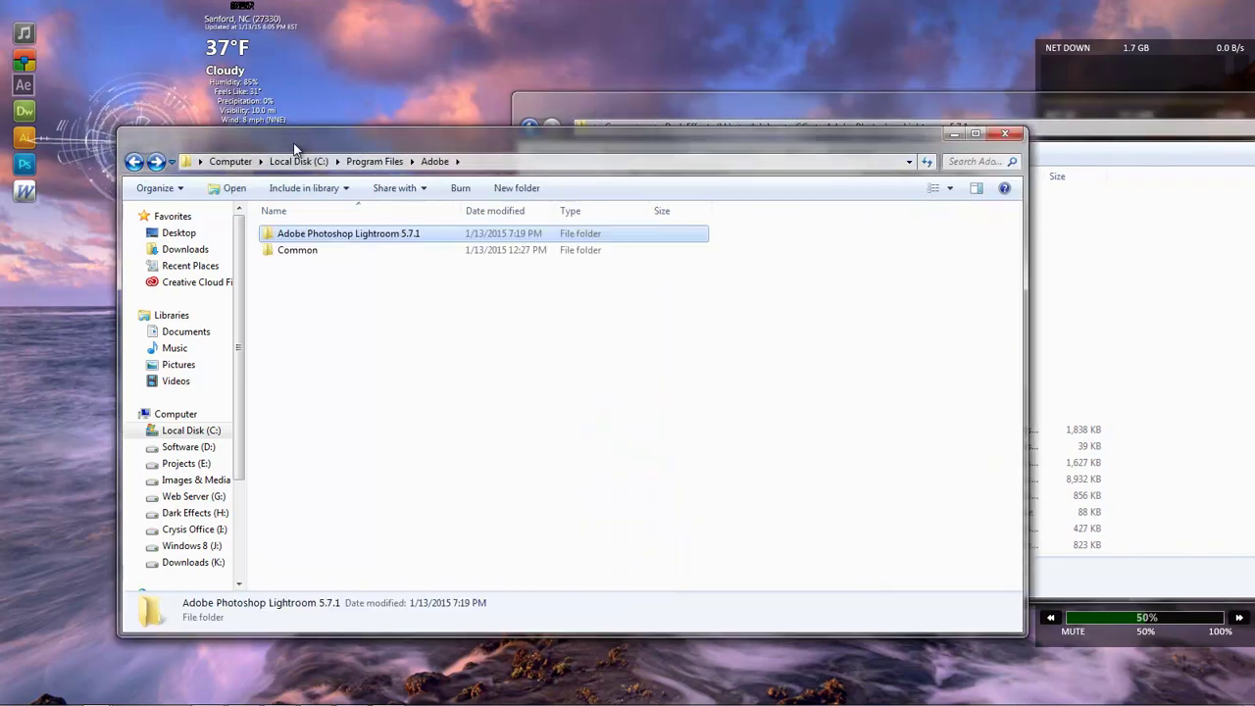
pyautogui.hotkey('alt', 'Tab')
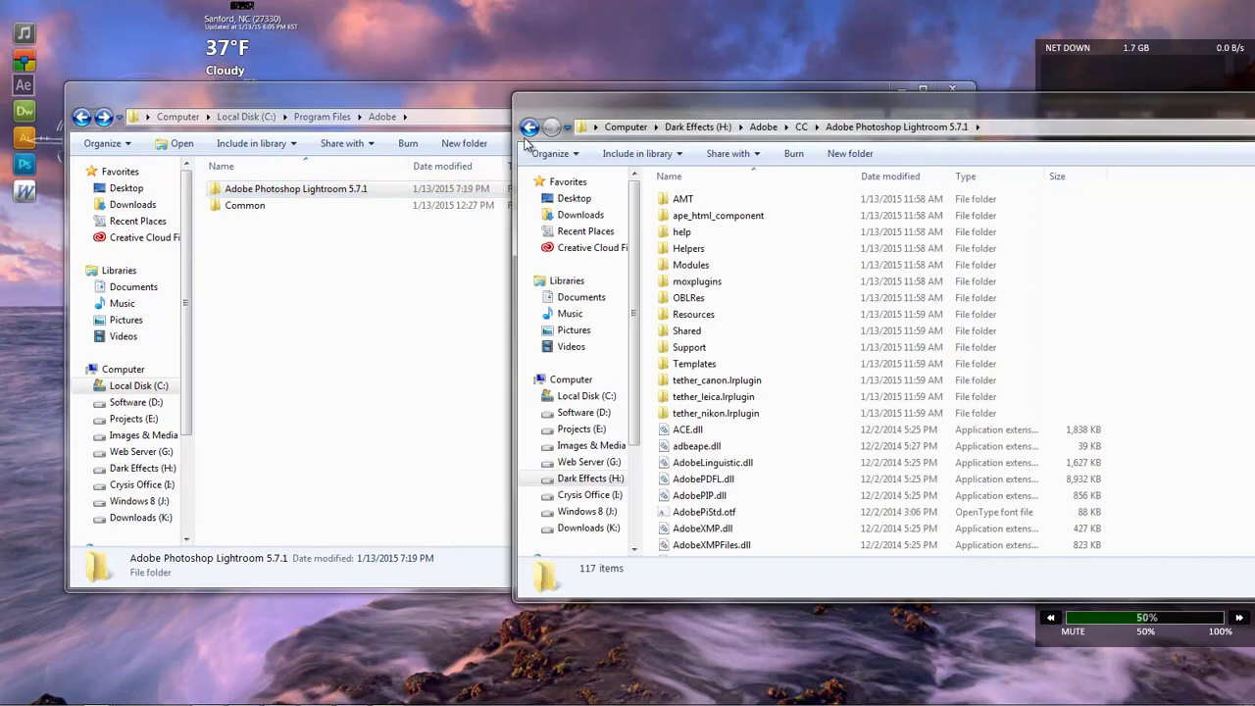
pyautogui.click(529, 126)
# Drag the Lightroom 5.7.1 folder onto CC, cancel the move, and minimize the CC window
pyautogui.moveTo(257, 189); pyautogui.dragTo(738, 496)
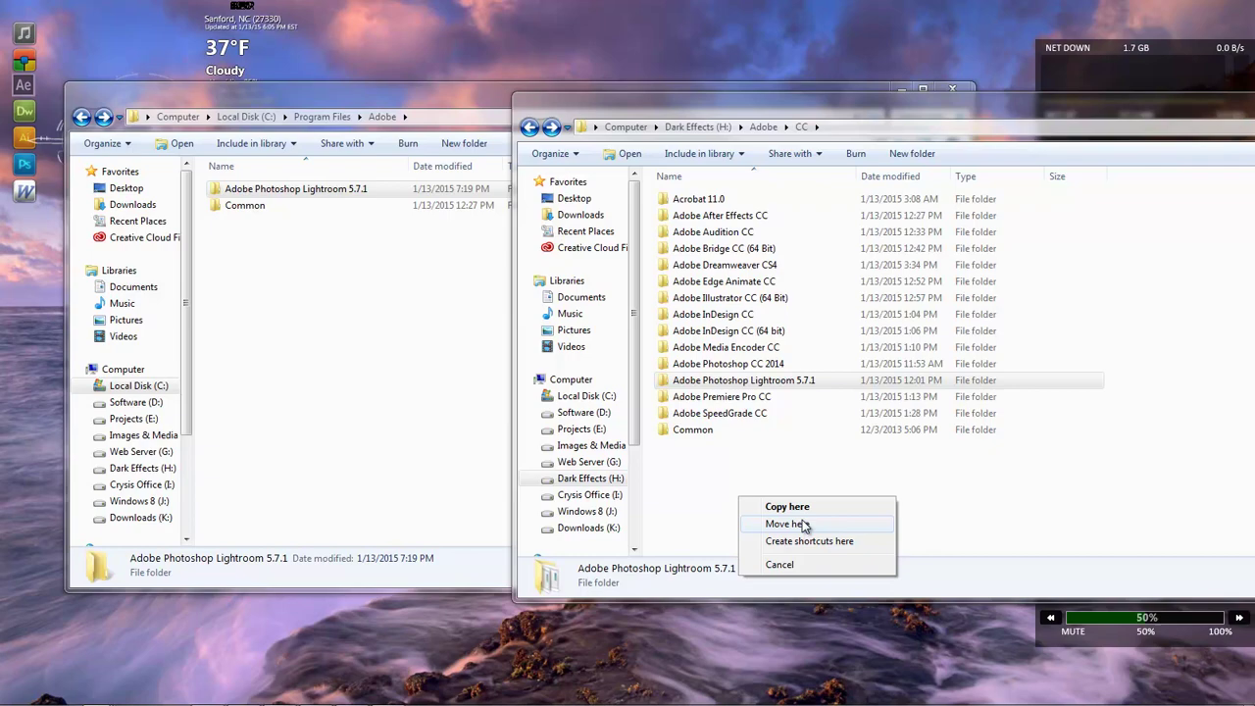
pyautogui.click(372, 342)
pyautogui.click(1091, 117)
pyautogui.moveTo(1091, 117); pyautogui.dragTo(682, 112)
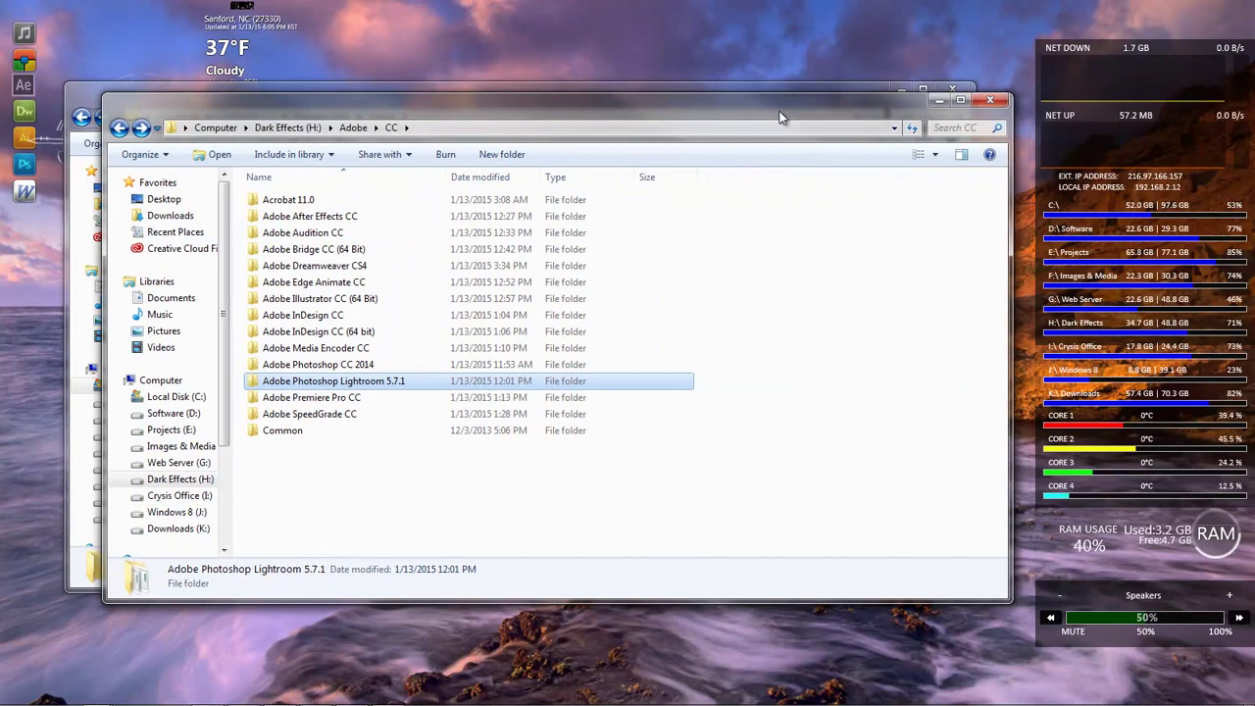
pyautogui.click(930, 95)
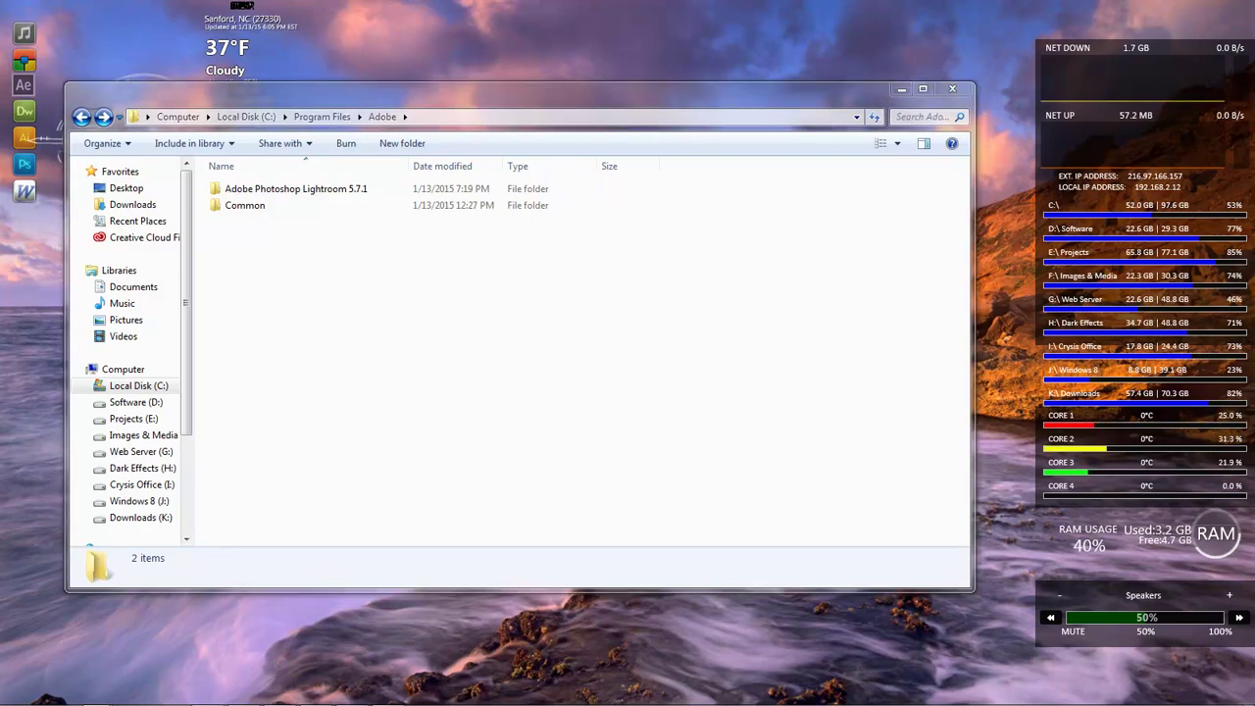
# Bring the RegSeeker Backup window onscreen and widen its Name column to show full file names
pyautogui.moveTo(1254, 71); pyautogui.dragTo(647, 74)
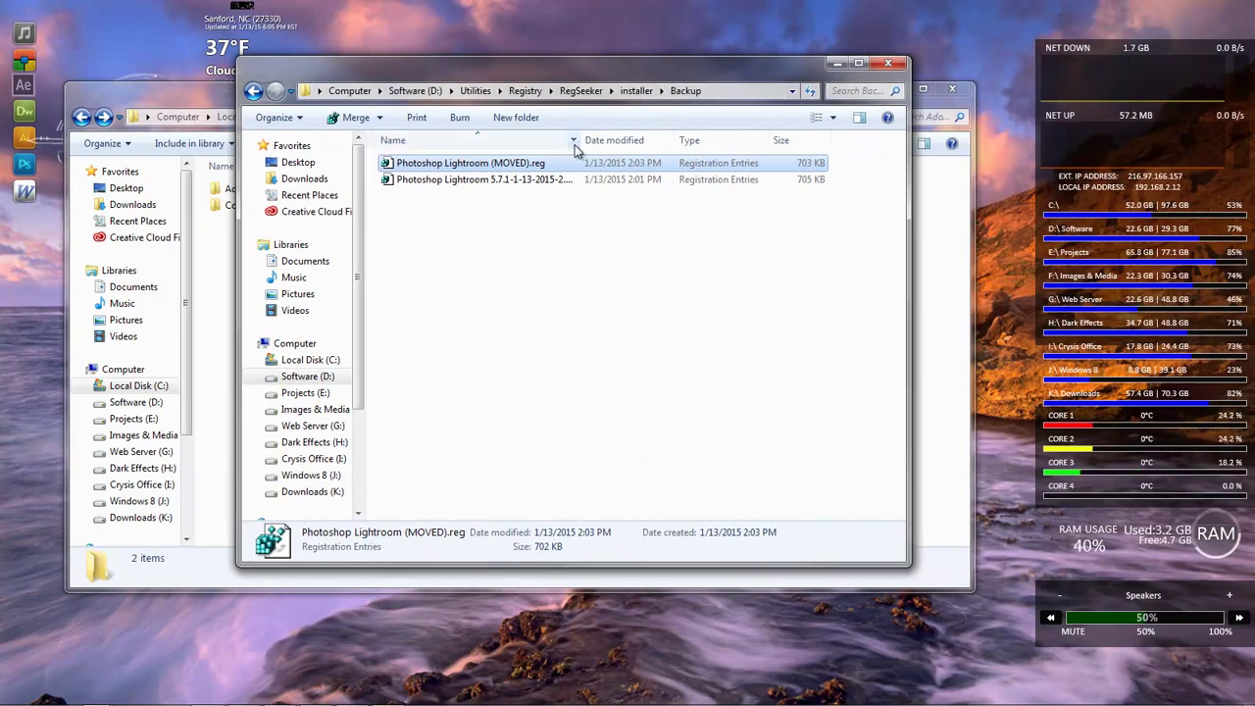
pyautogui.moveTo(579, 140); pyautogui.dragTo(646, 141)
pyautogui.moveTo(588, 65); pyautogui.dragTo(775, 198)
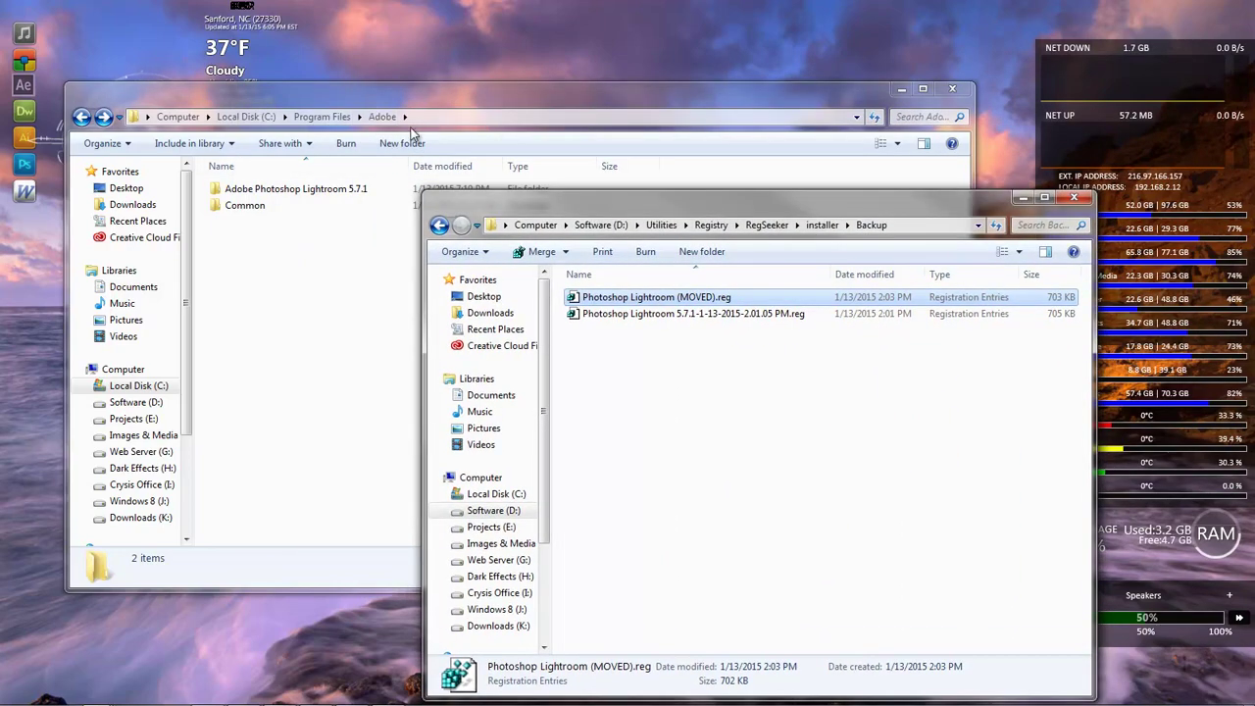
# Open the empty C: Lightroom 5.7.1 folder and select that folder name in the address path
pyautogui.doubleClick(330, 189)
pyautogui.click(611, 118)
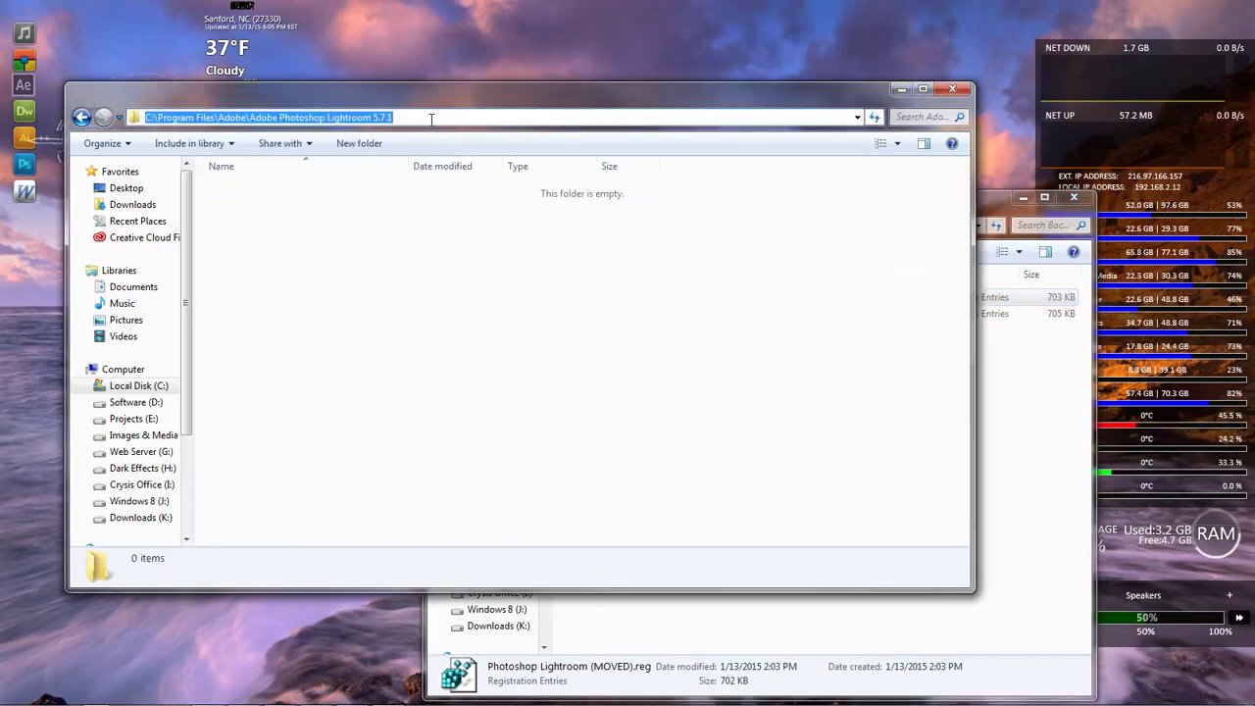
pyautogui.click(504, 117)
pyautogui.moveTo(504, 118); pyautogui.dragTo(139, 118)
# Open the second Lightroom 5.7.1 .reg backup in Notepad with Edit
pyautogui.click(989, 201)
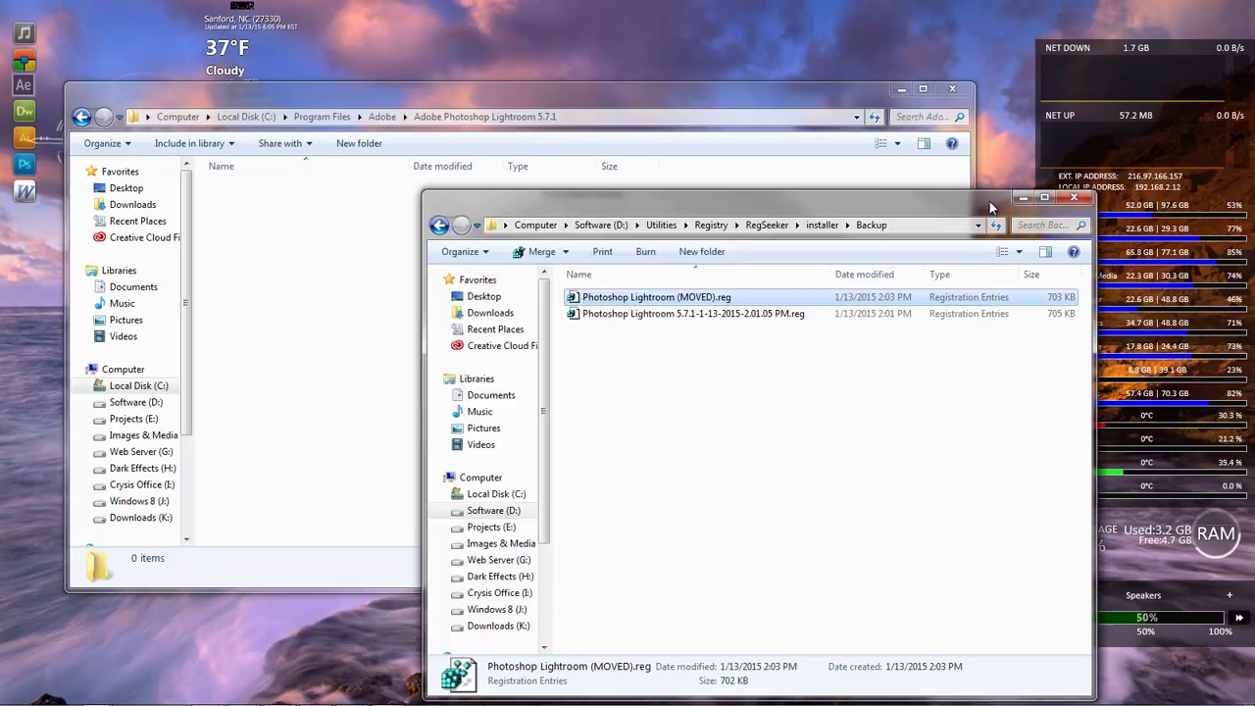
pyautogui.moveTo(755, 202); pyautogui.dragTo(746, 105)
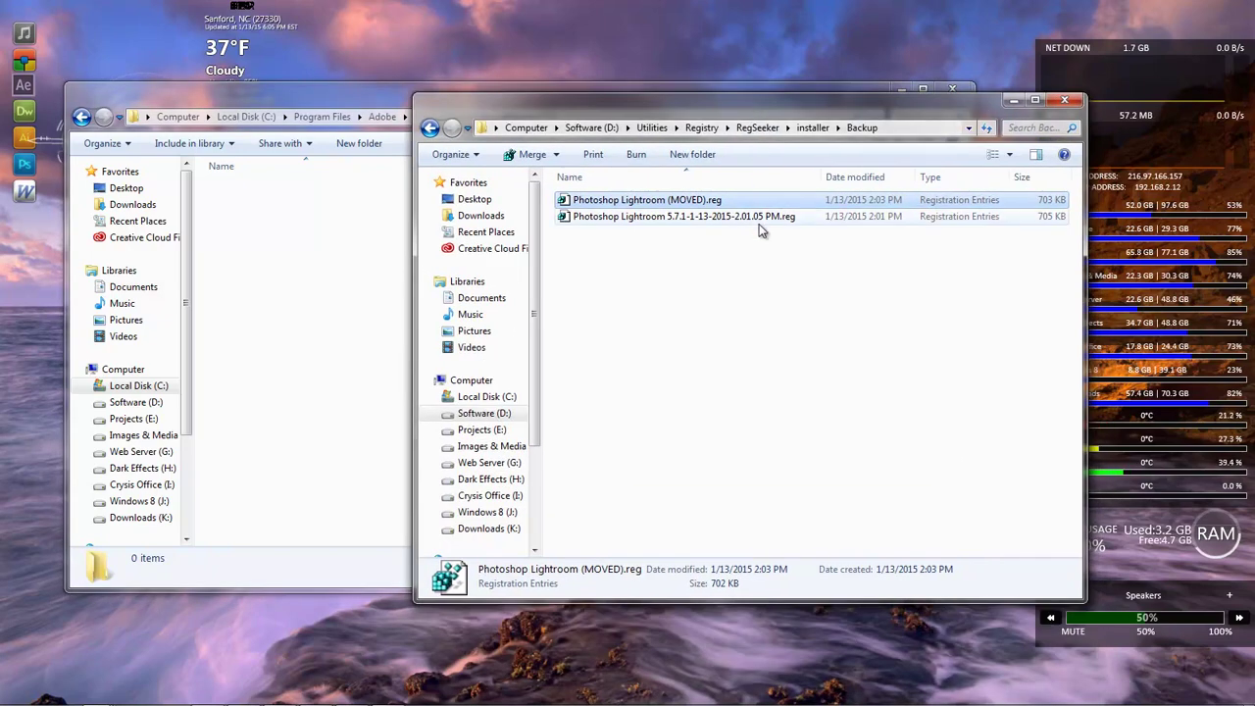
pyautogui.rightClick(697, 216)
pyautogui.click(755, 245)
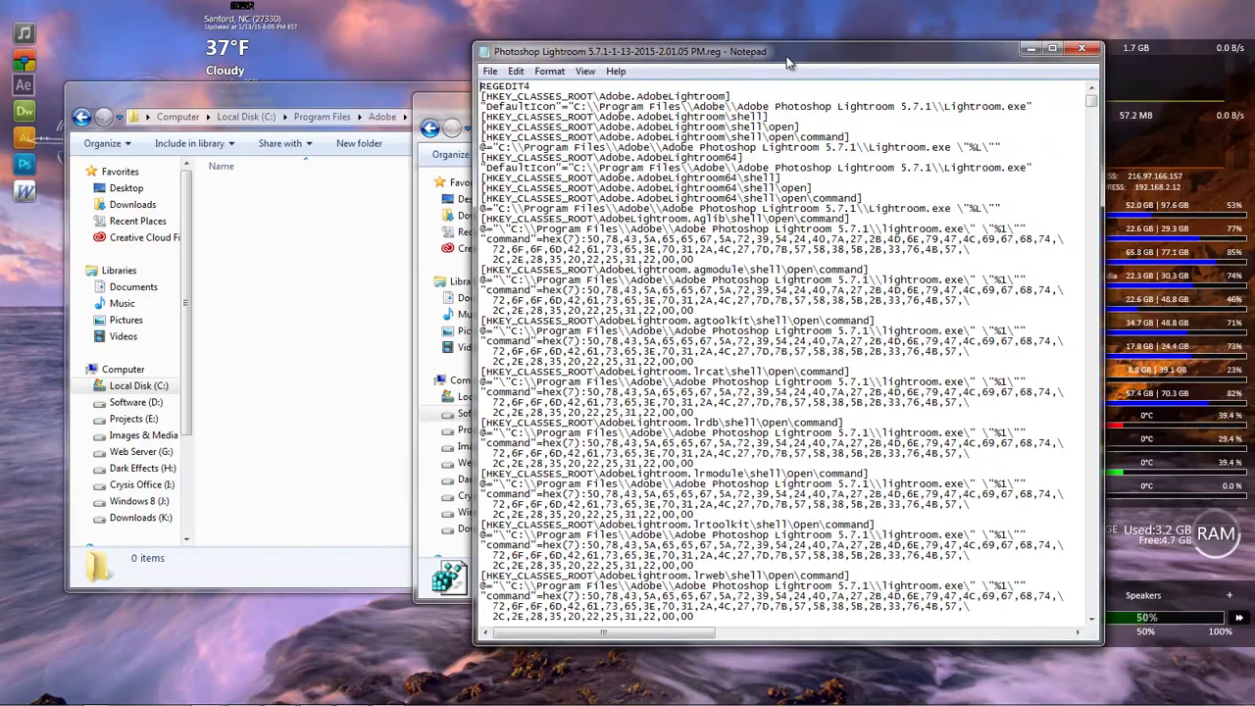
# Move and widen the Notepad window showing the 5.7.1 export
pyautogui.moveTo(763, 17); pyautogui.dragTo(469, 70)
pyautogui.moveTo(785, 294); pyautogui.dragTo(1090, 294)
pyautogui.moveTo(155, 292); pyautogui.dragTo(60, 292)
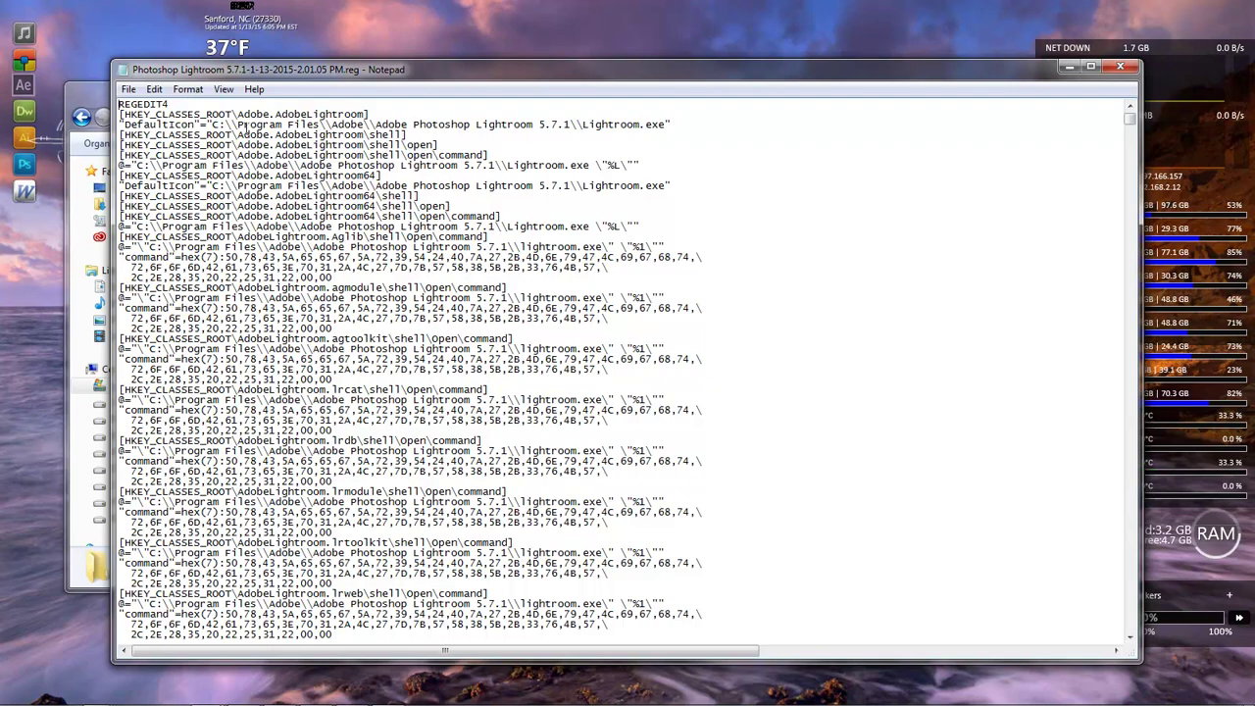
# Open Photoshop Lightroom (MOVED).reg for editing and select C:\Program Files in the original export
pyautogui.moveTo(429, 68); pyautogui.dragTo(647, 237)
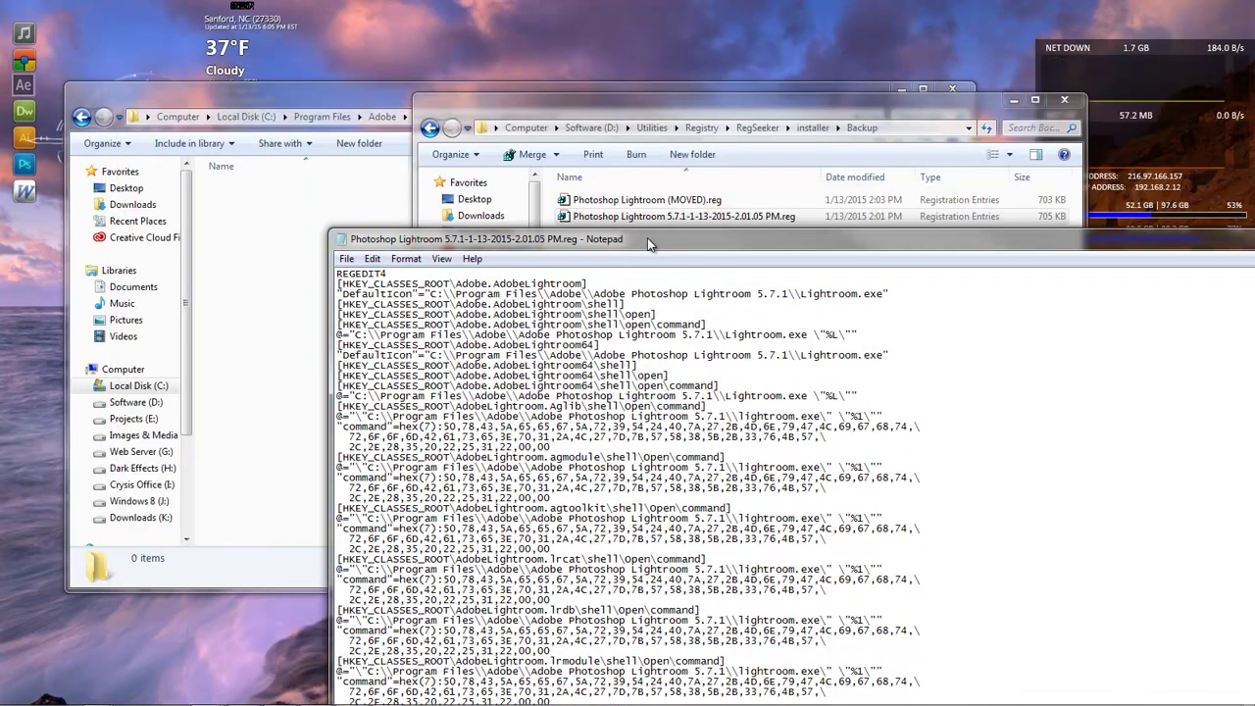
pyautogui.rightClick(670, 201)
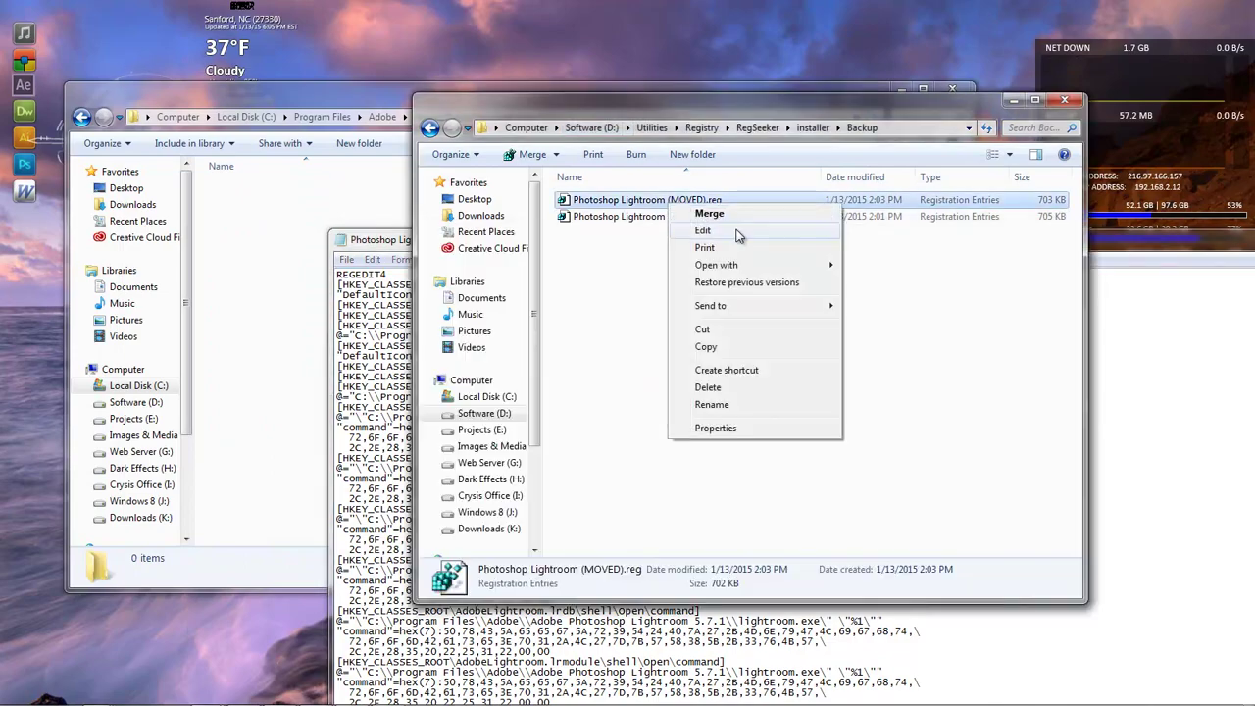
pyautogui.click(738, 231)
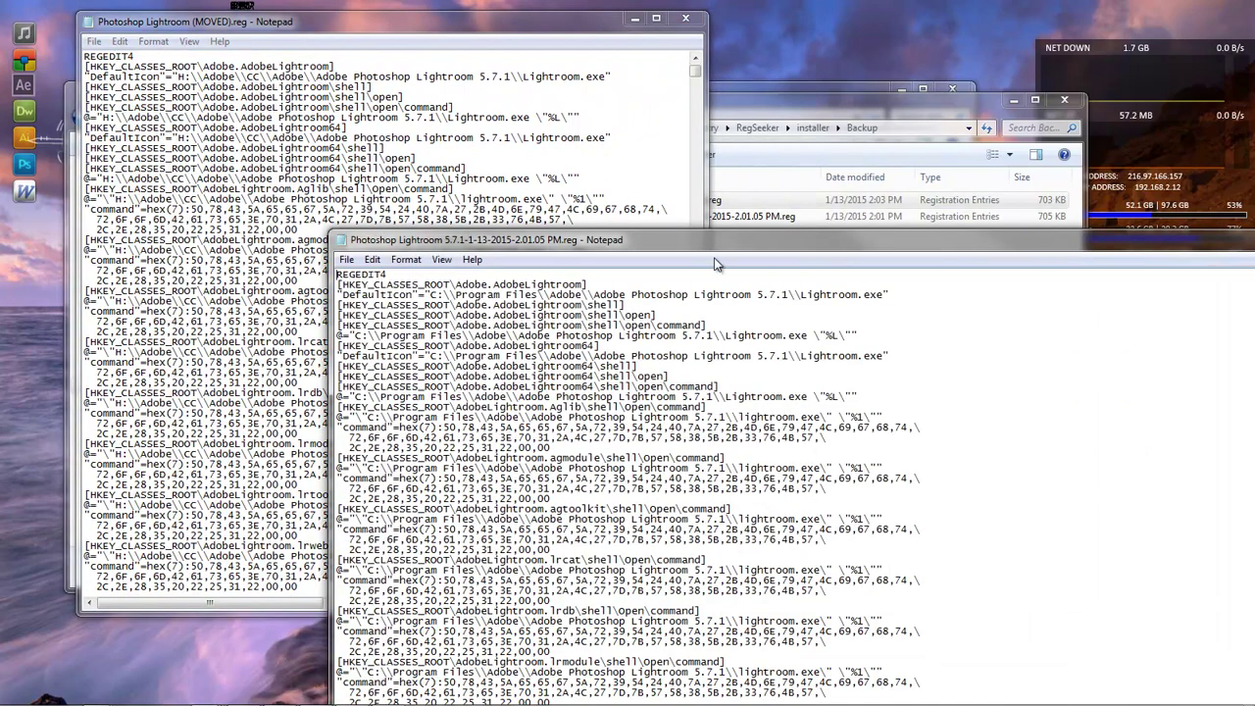
pyautogui.moveTo(714, 242); pyautogui.dragTo(416, 148)
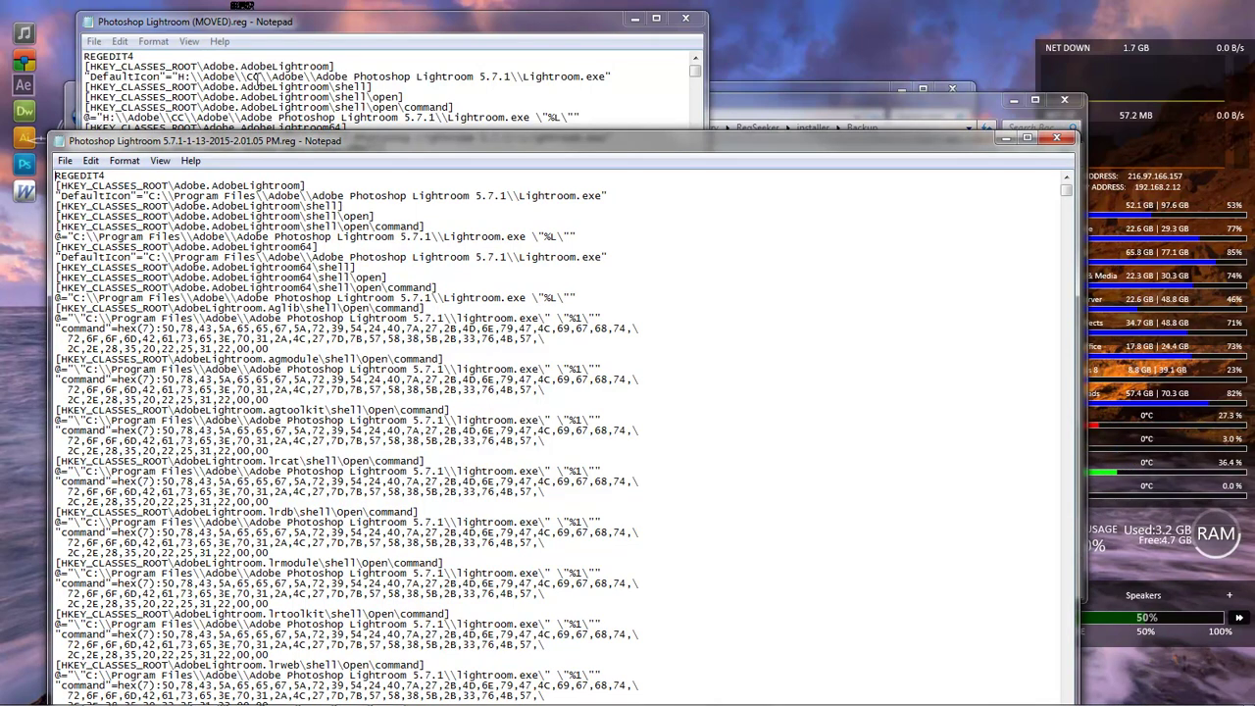
pyautogui.moveTo(269, 195); pyautogui.dragTo(149, 196)
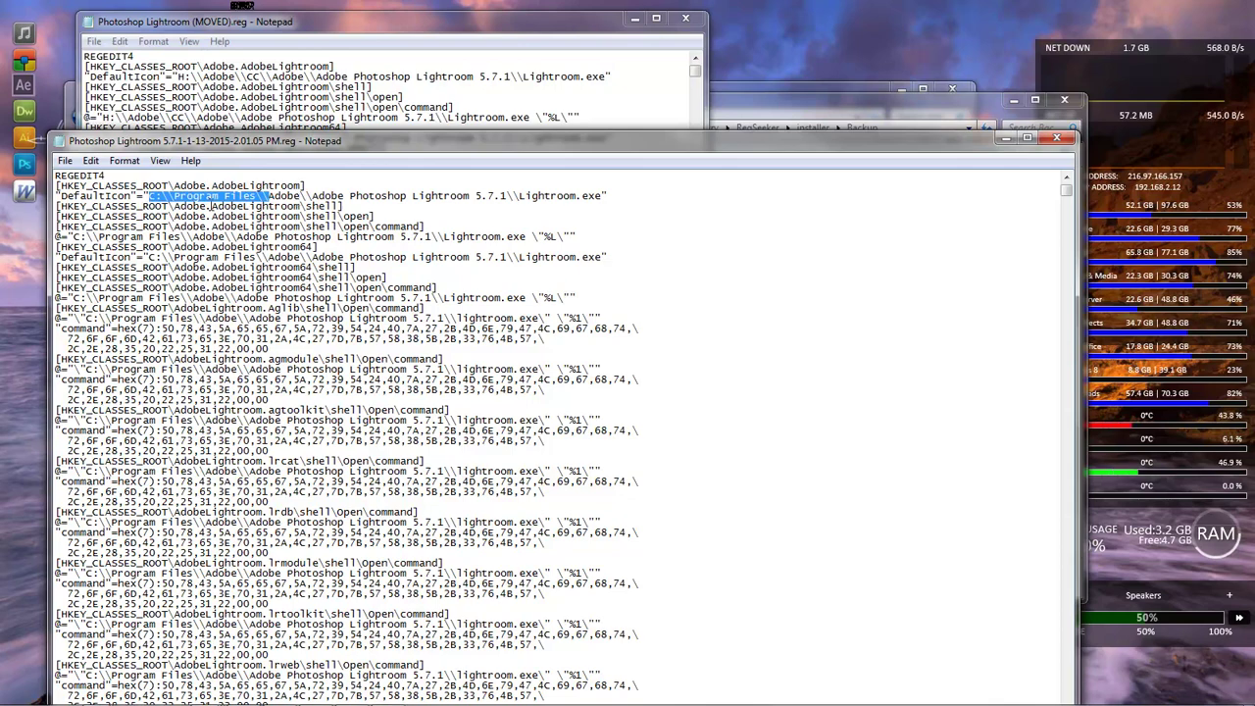
# Copy C:\Program Files and paste it as the Find what text in Replace
pyautogui.rightClick(191, 195)
pyautogui.click(225, 252)
pyautogui.click(292, 228)
pyautogui.hotkey('ctrl', 'h')
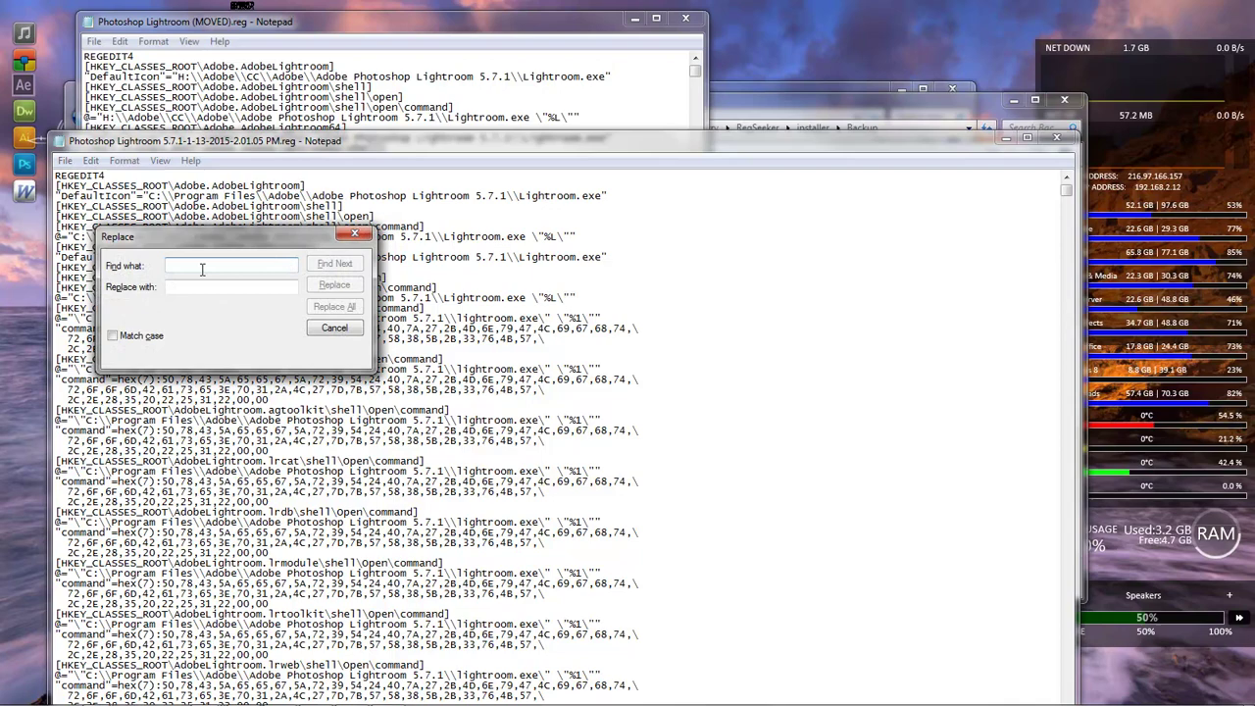
pyautogui.hotkey('ctrl', 'v')
pyautogui.moveTo(235, 238); pyautogui.dragTo(691, 276)
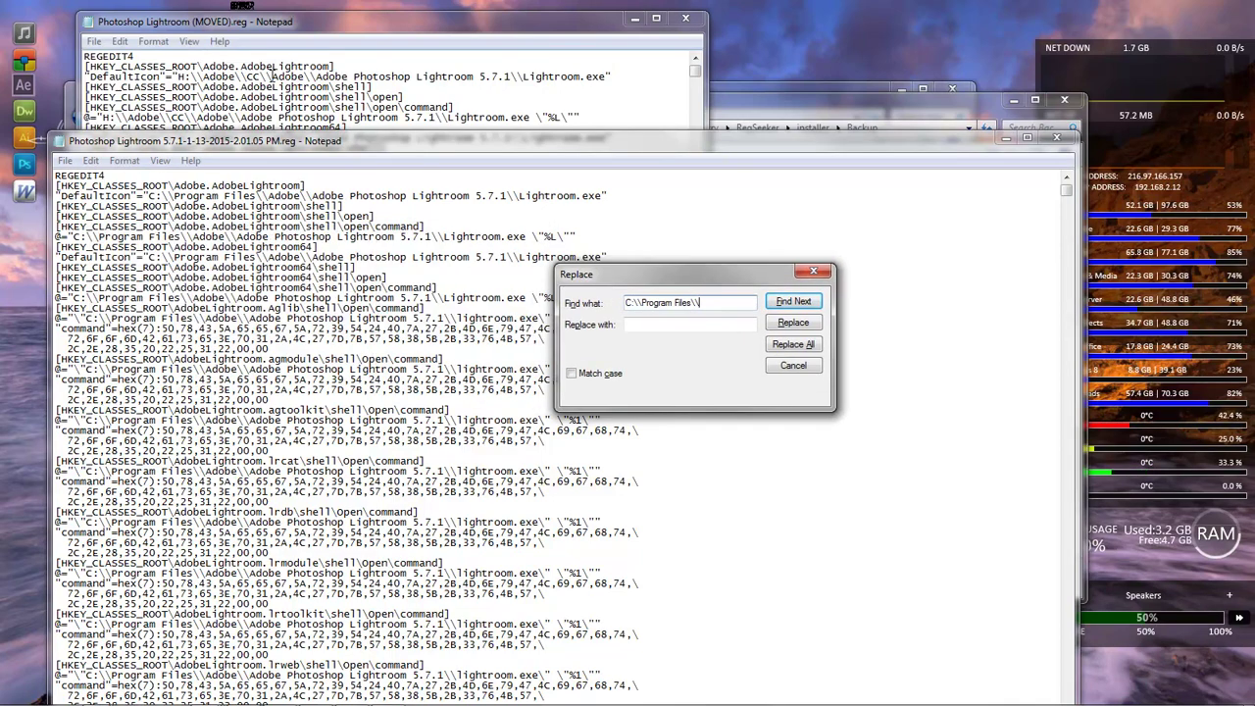
# Replace all with H:\Adobe\CC from the MOVED file, then close the original export
pyautogui.moveTo(272, 77); pyautogui.dragTo(177, 76)
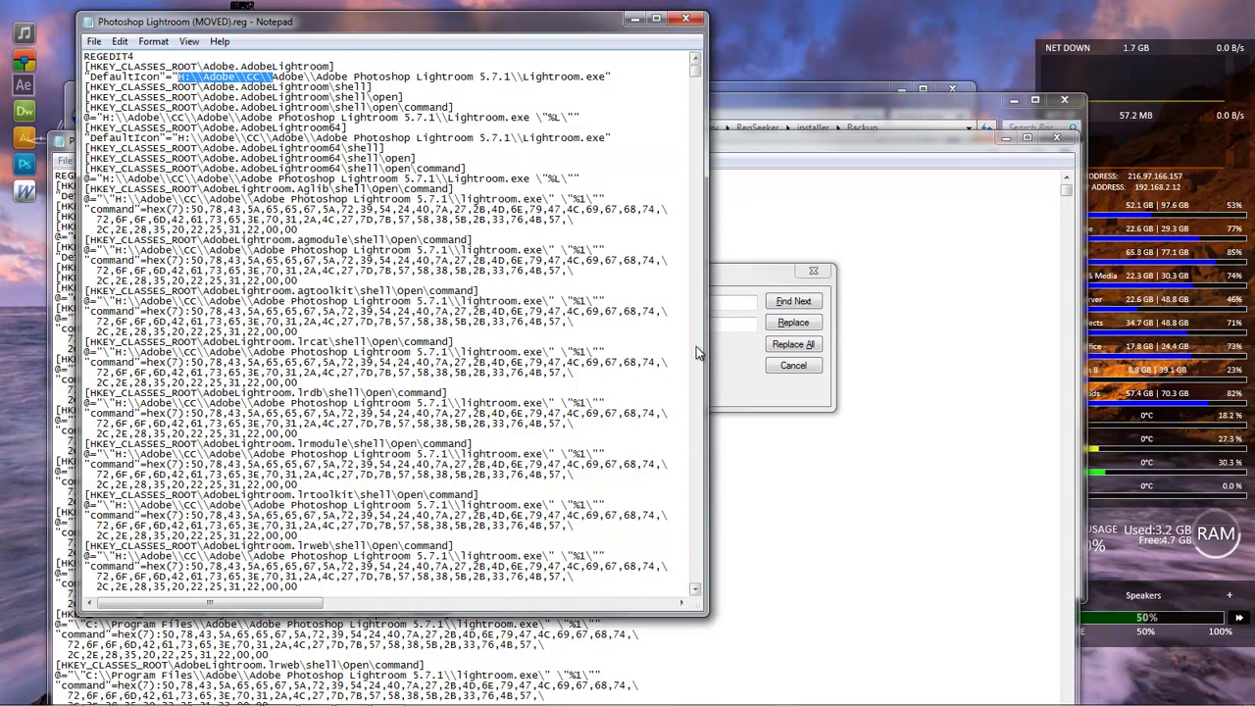
pyautogui.click(726, 325)
pyautogui.hotkey('ctrl', 'v')
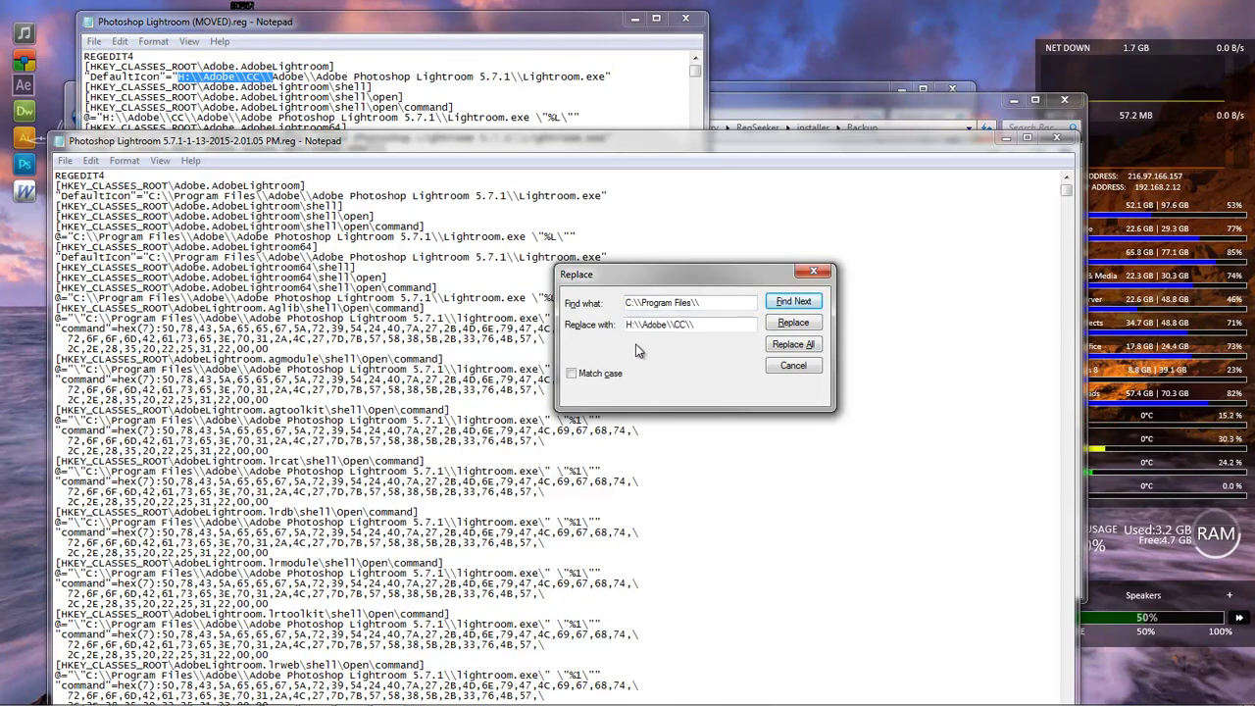
pyautogui.moveTo(696, 275); pyautogui.dragTo(808, 180)
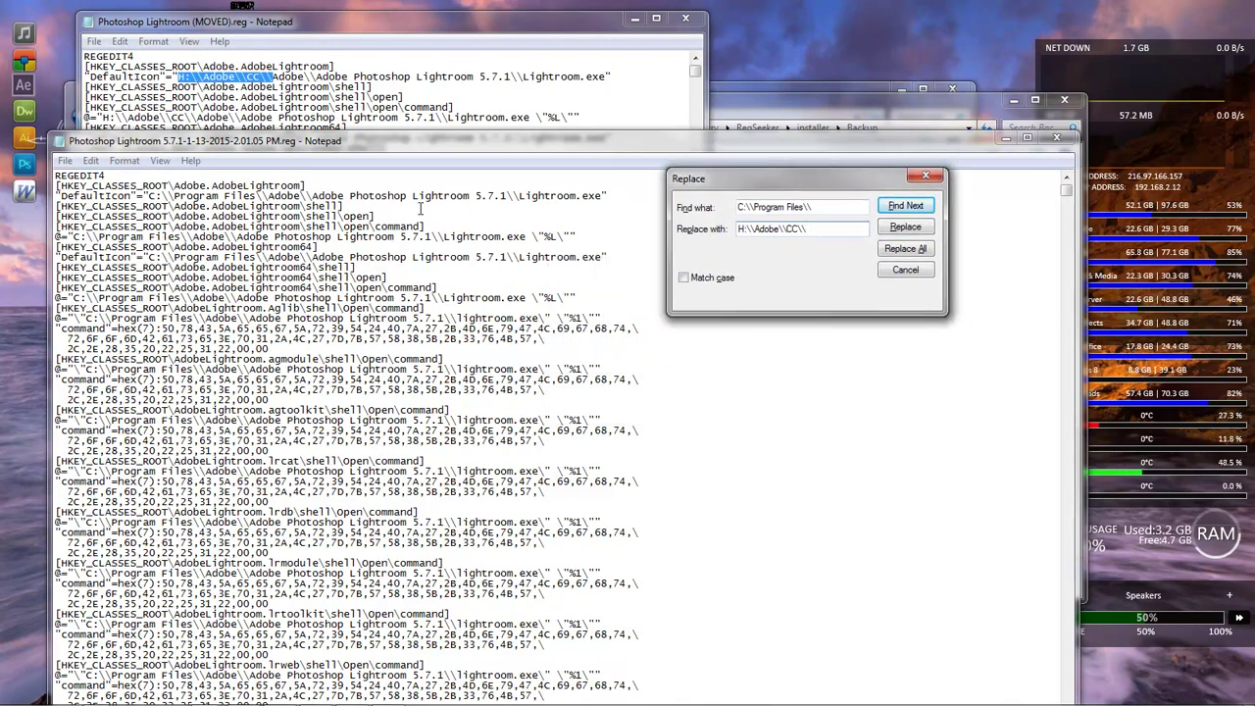
pyautogui.click(904, 249)
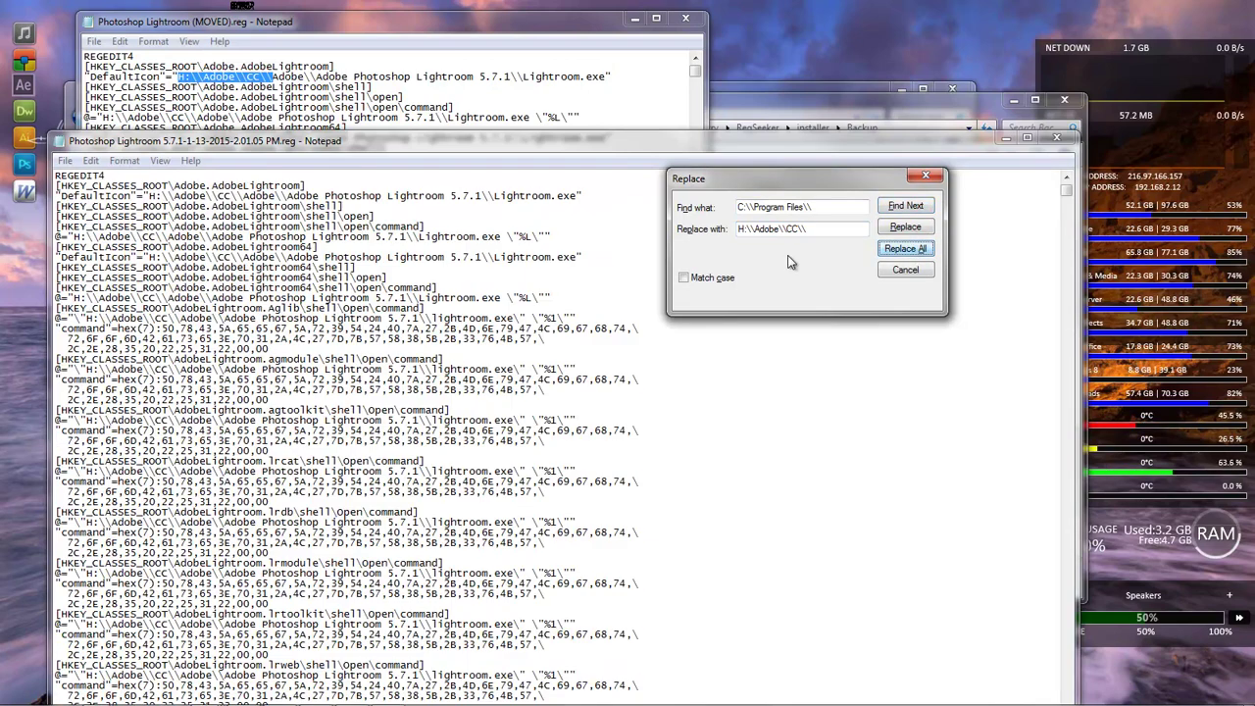
pyautogui.click(916, 273)
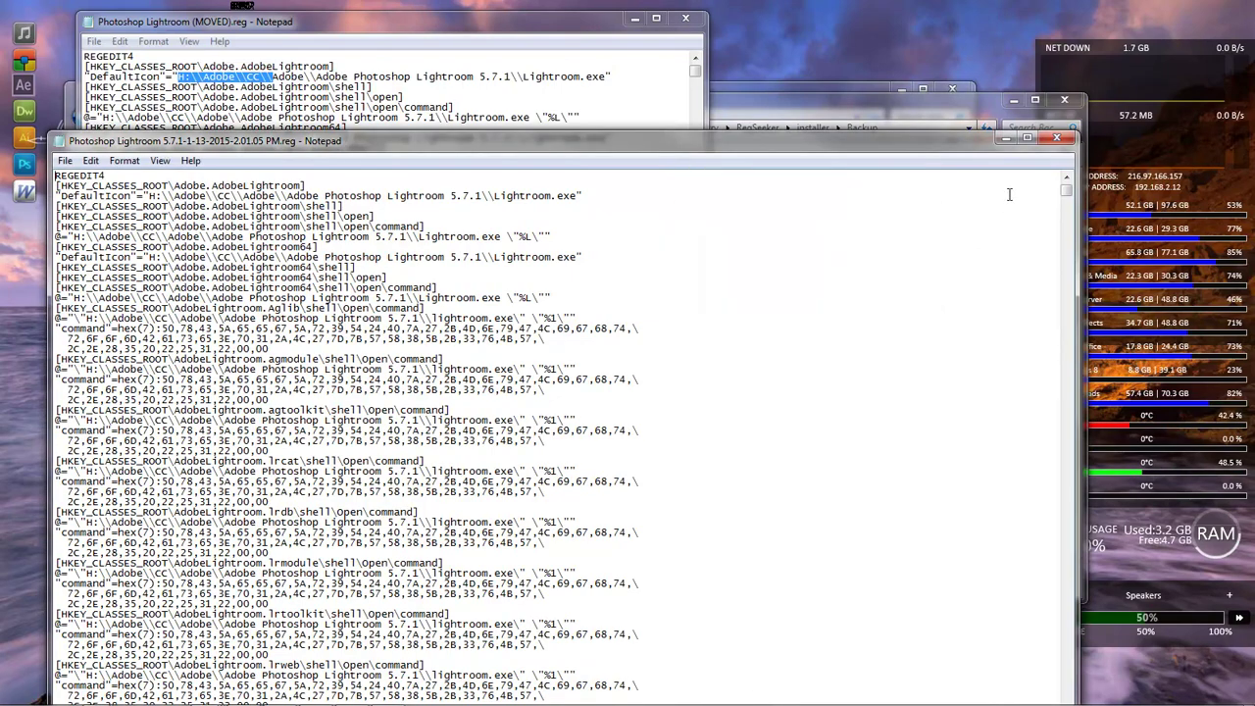
pyautogui.click(1056, 137)
# Discard the original export's changes and bring the Backup folder forward beside the MOVED file
pyautogui.click(655, 379)
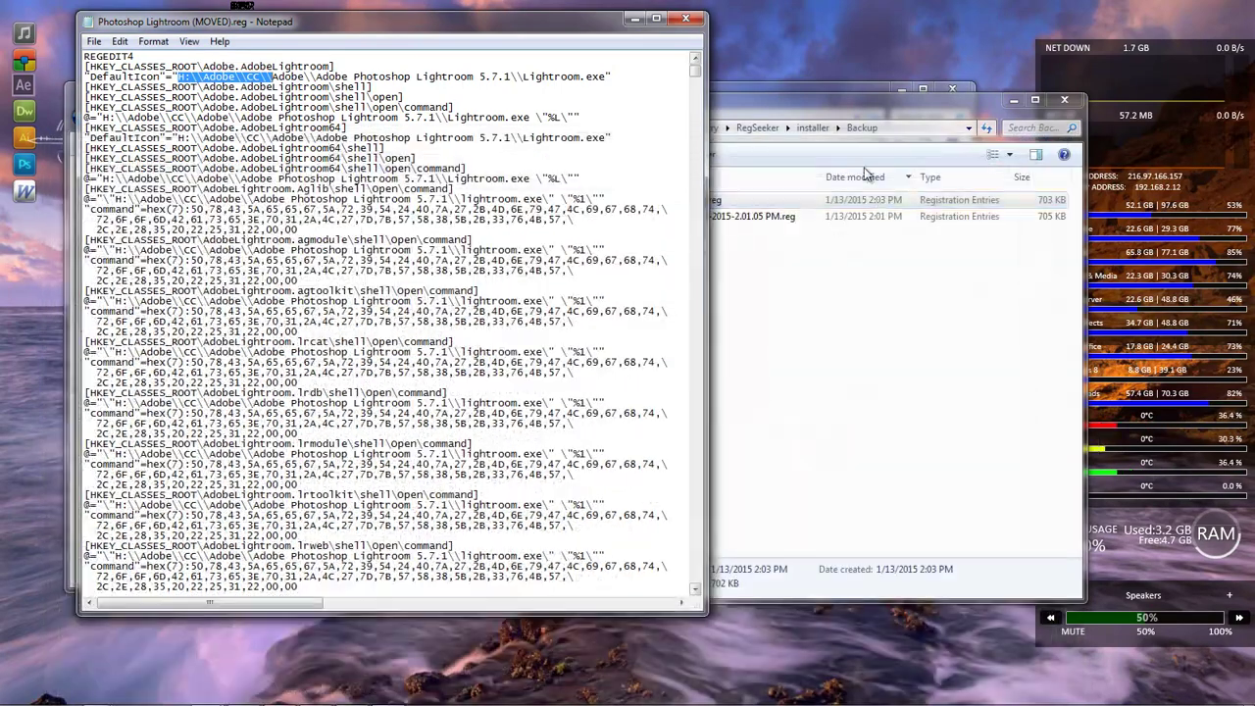
pyautogui.moveTo(564, 37); pyautogui.dragTo(500, 66)
pyautogui.click(769, 252)
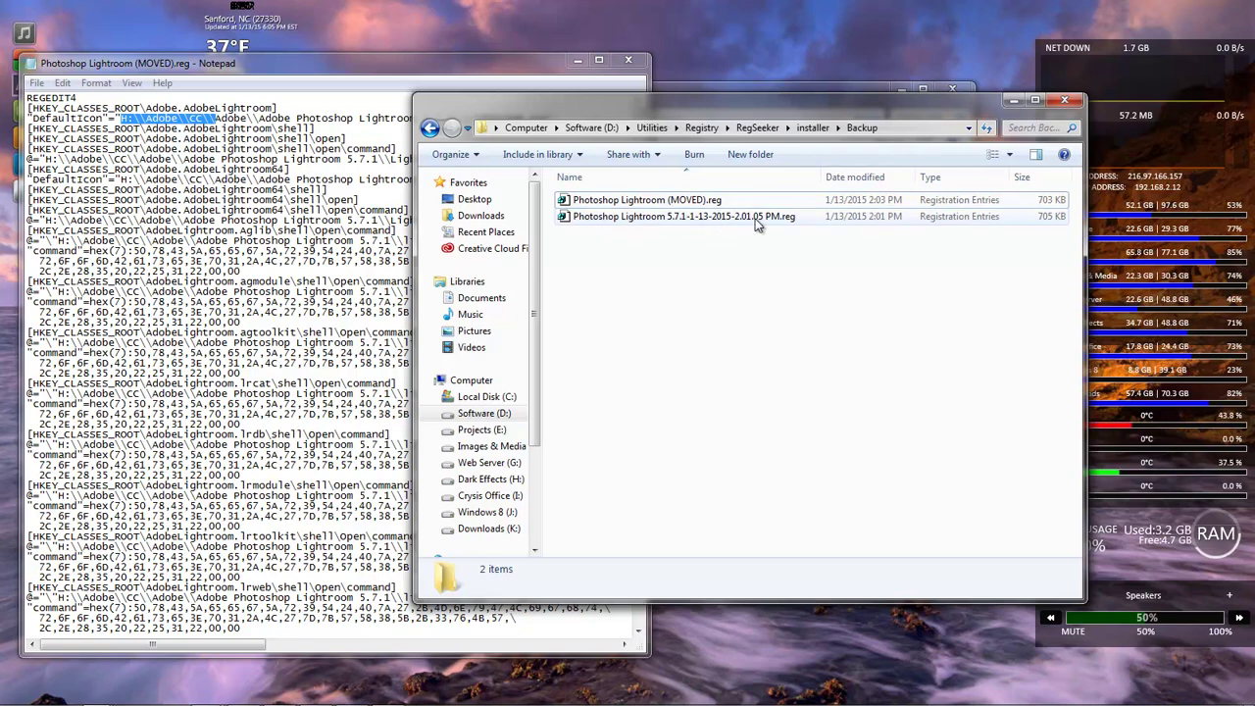
pyautogui.moveTo(843, 117); pyautogui.dragTo(785, 109)
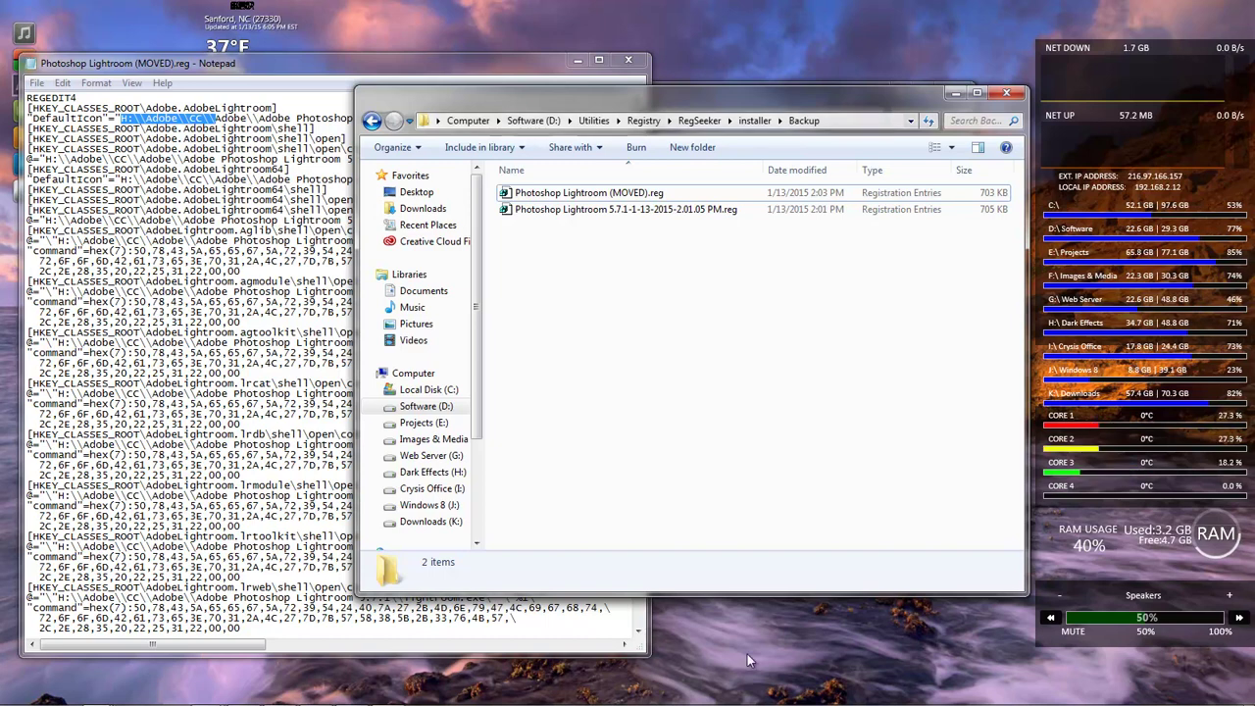
pyautogui.moveTo(351, 699)
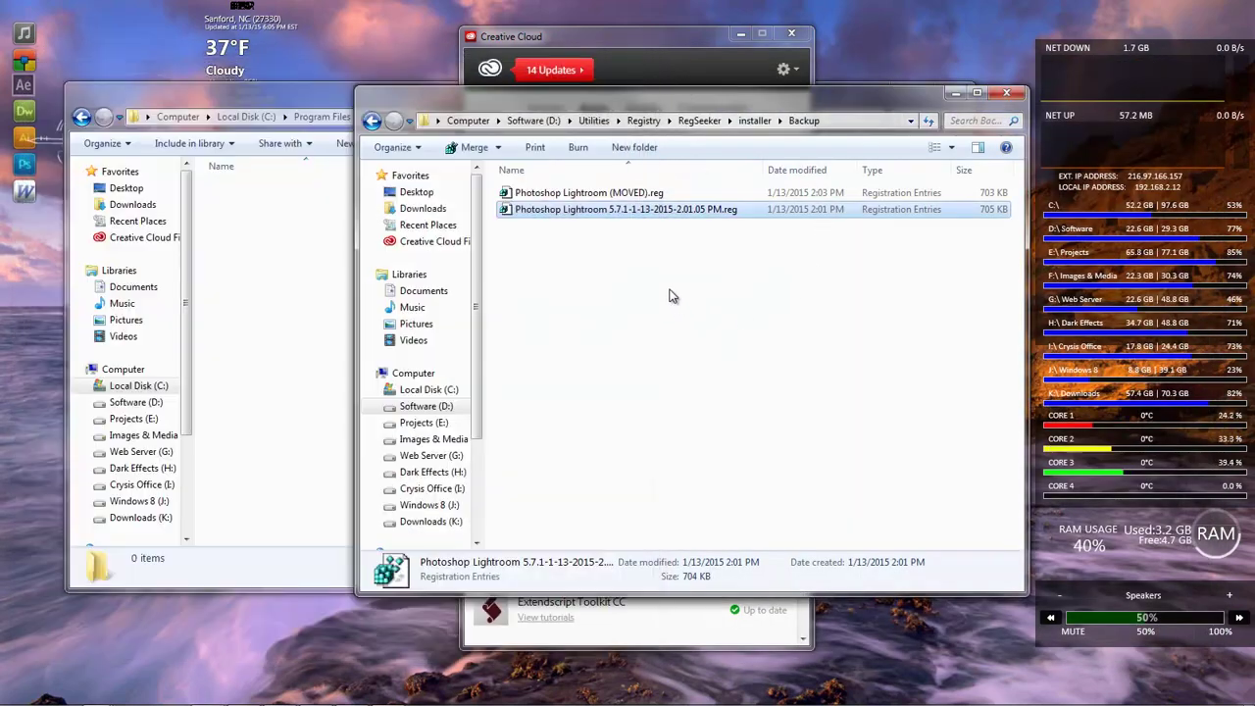
# Merge Photoshop Lightroom (MOVED).reg, confirming the registry warning and the success message
pyautogui.click(616, 261)
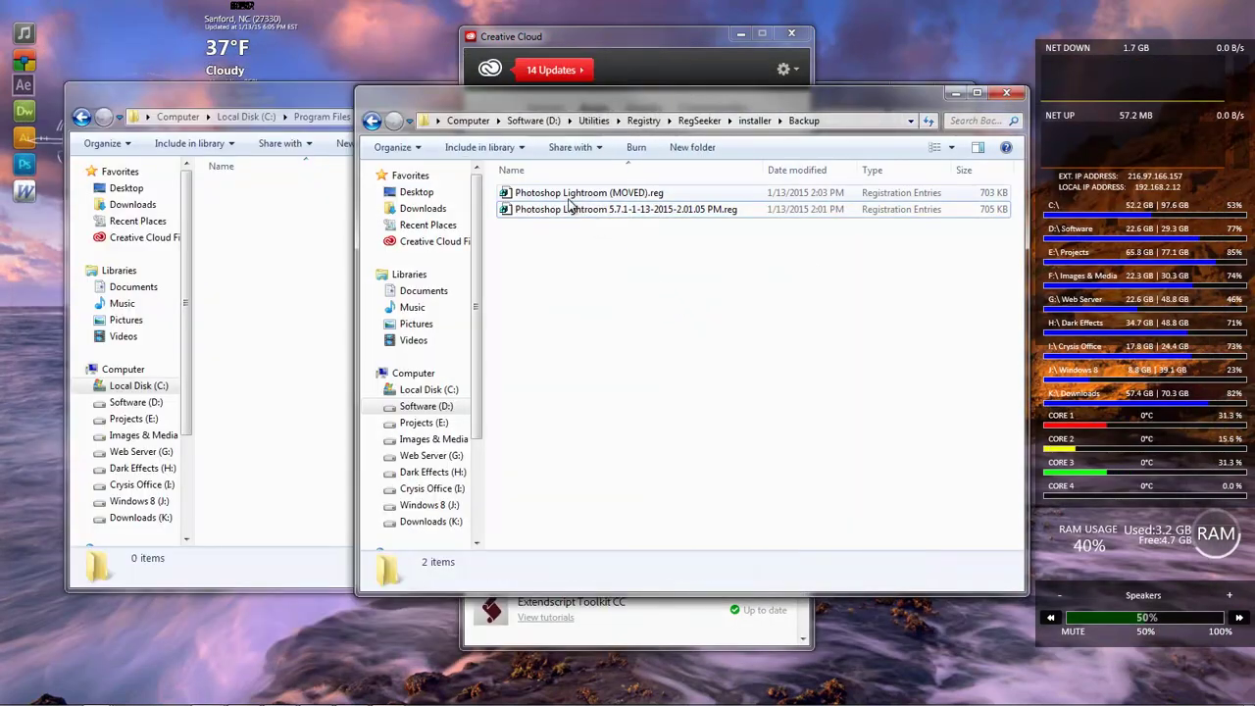
pyautogui.click(571, 197)
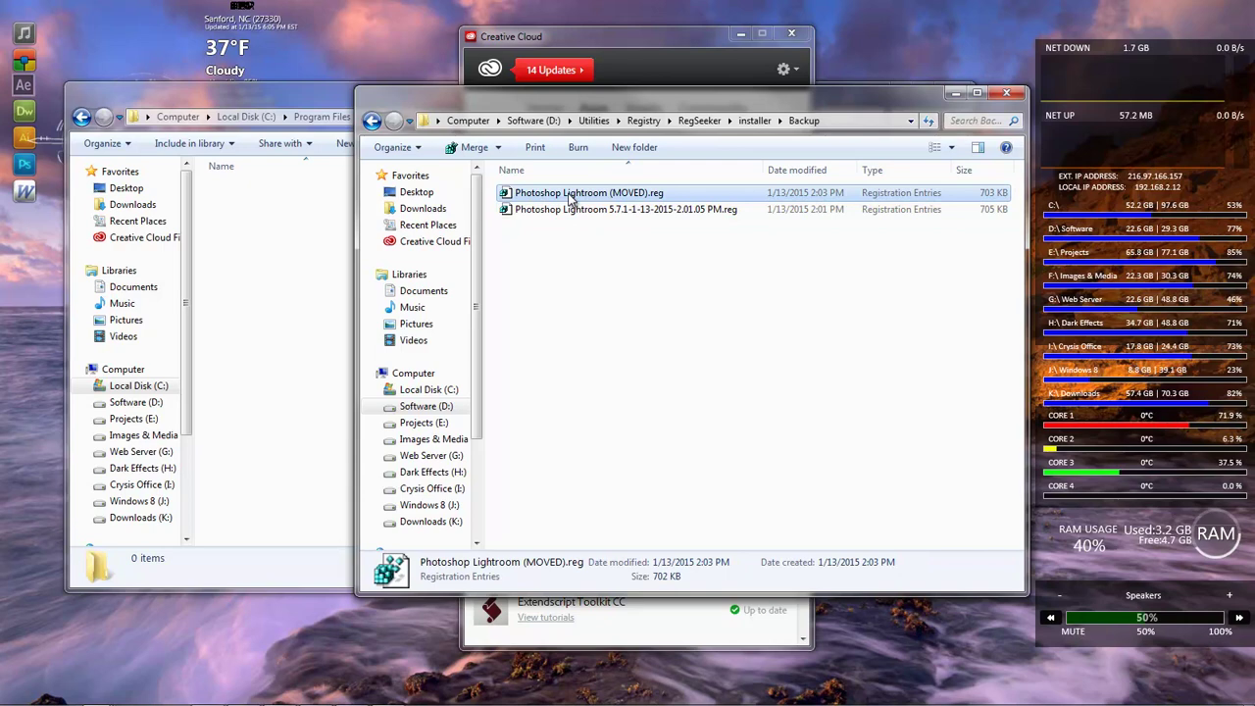
pyautogui.rightClick(572, 196)
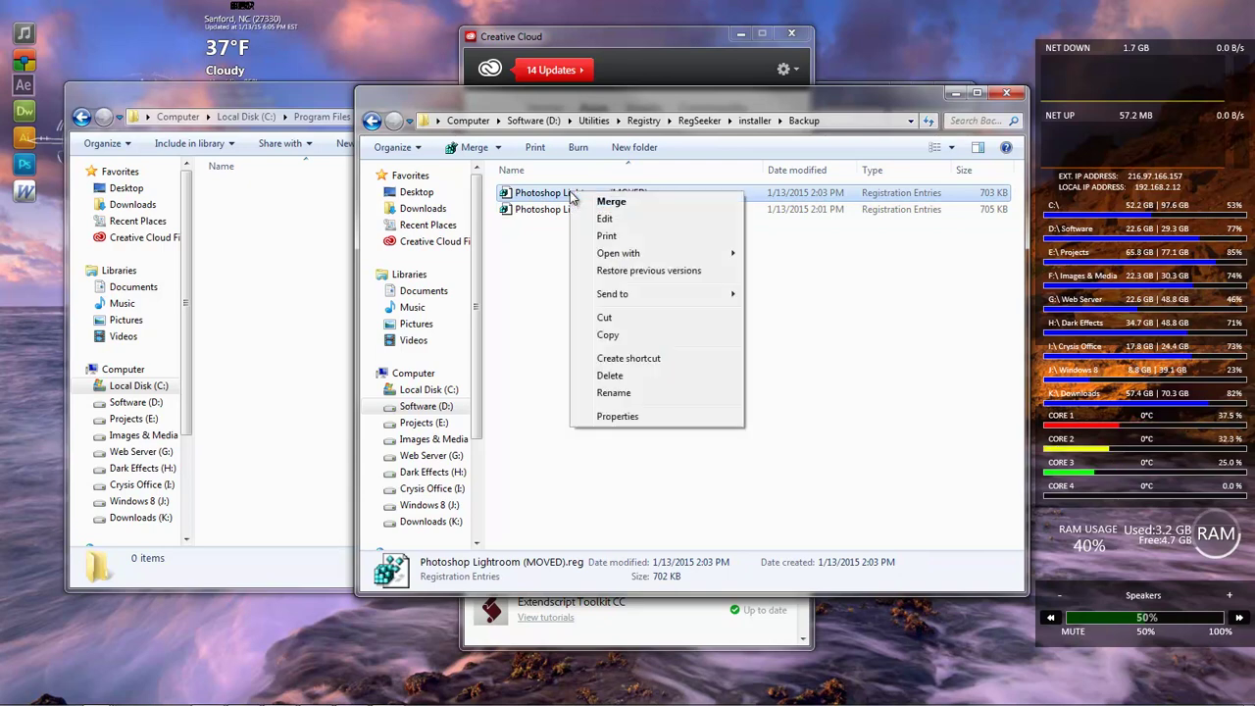
pyautogui.click(629, 203)
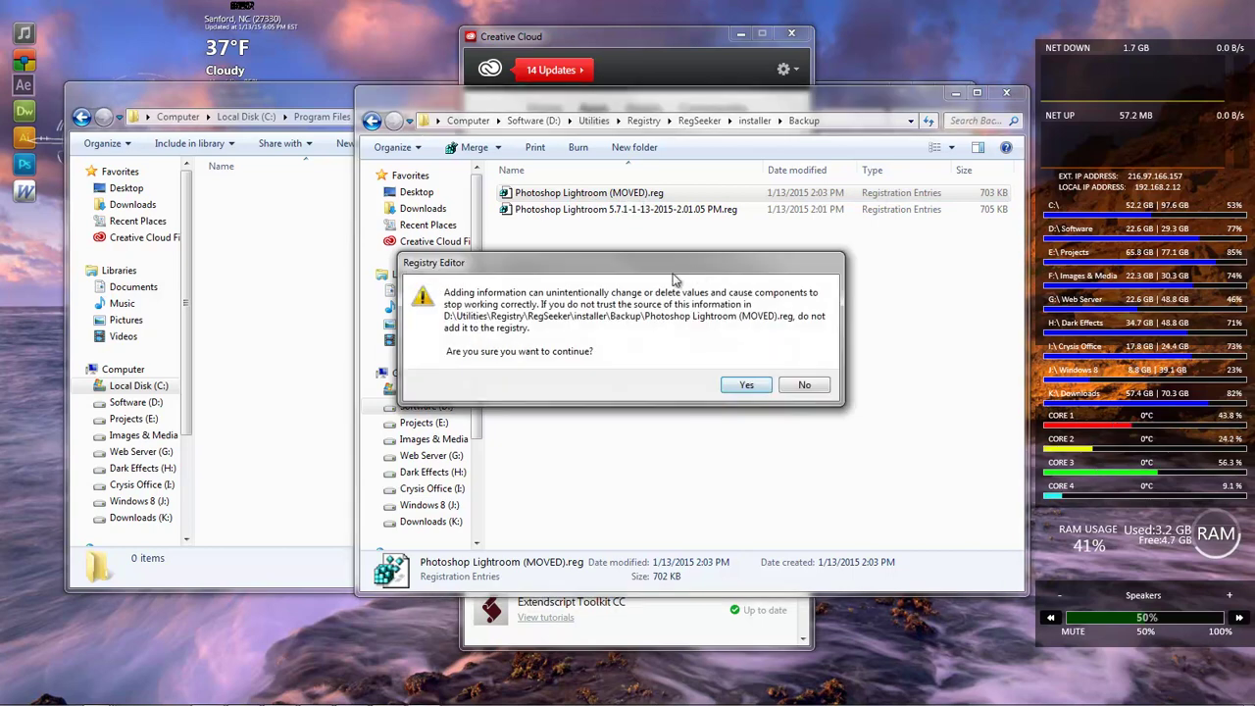
pyautogui.moveTo(590, 253); pyautogui.dragTo(734, 261)
pyautogui.click(854, 378)
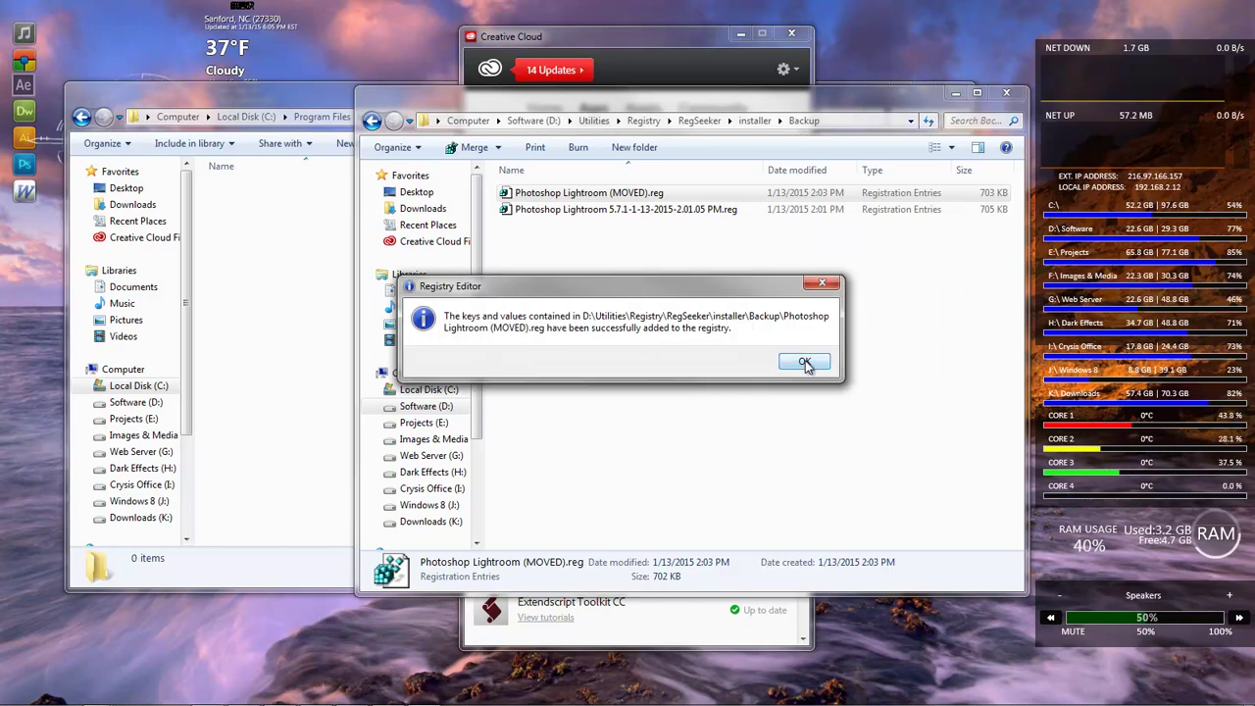
pyautogui.click(805, 363)
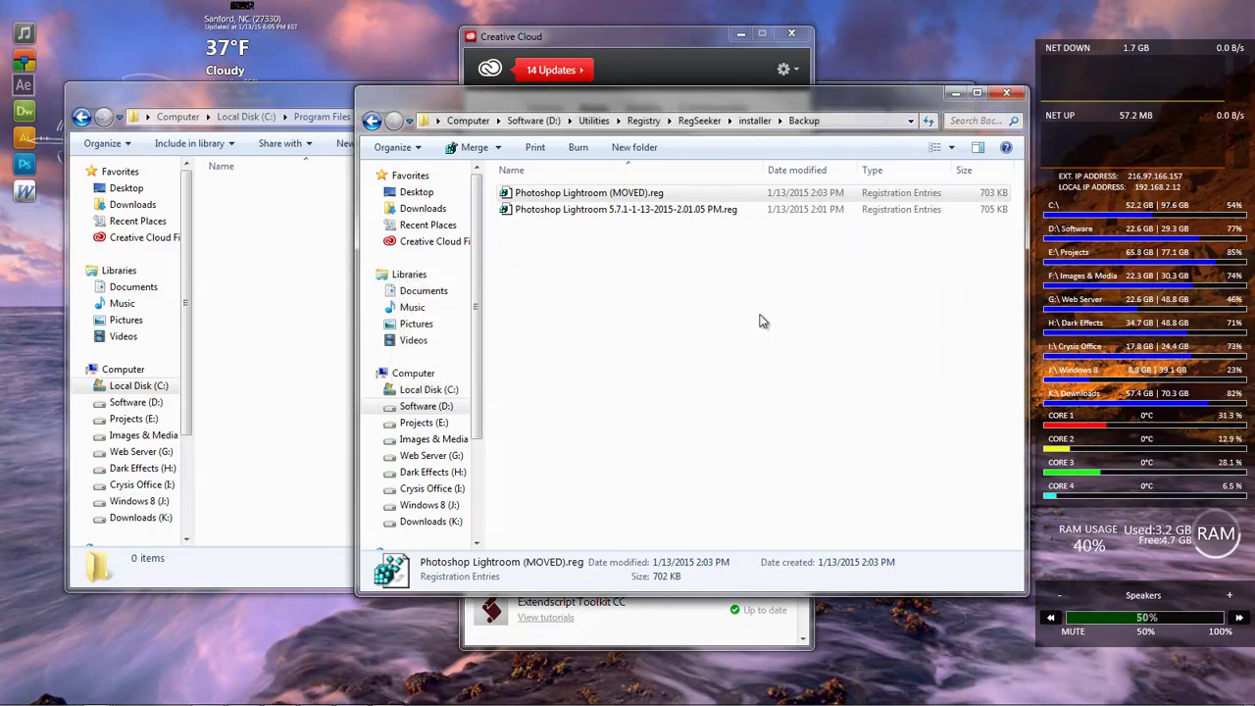